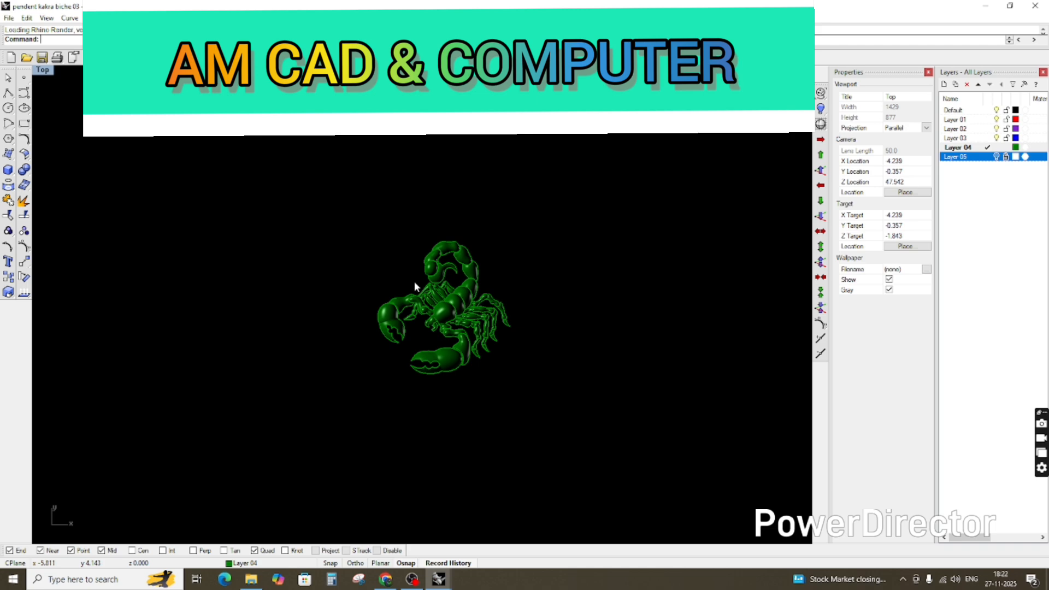
Step: Examine the scorpion model's overall shape and its claws, tail and legs in the Top view
{"action": "scroll", "coordinate": [439, 346], "scroll_direction": "up", "scroll_amount": 3}
{"action": "scroll", "coordinate": [432, 327], "scroll_direction": "up", "scroll_amount": 4}
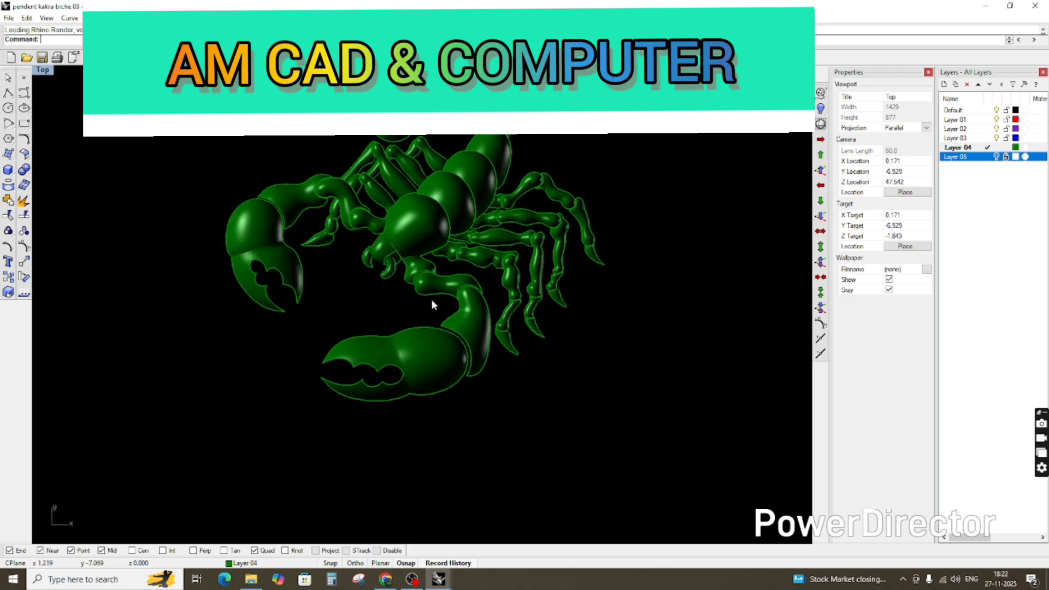
{"action": "right_click_drag", "start_coordinate": [431, 299], "coordinate": [431, 333]}
{"action": "scroll", "coordinate": [431, 333], "scroll_direction": "down", "scroll_amount": 6}
{"action": "right_click_drag", "start_coordinate": [473, 265], "coordinate": [461, 291]}
{"action": "scroll", "coordinate": [461, 292], "scroll_direction": "up", "scroll_amount": 4}
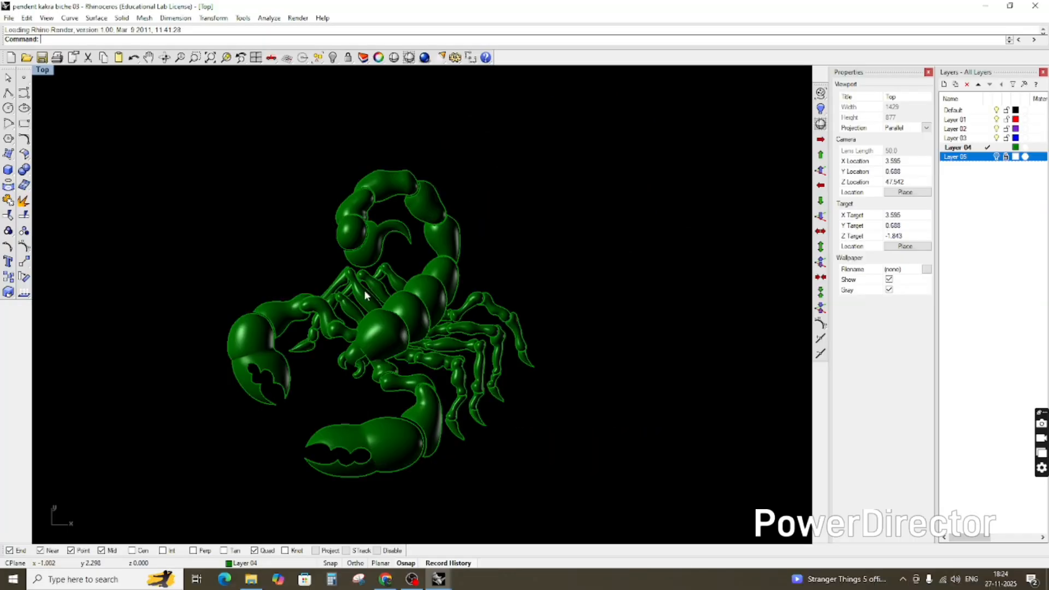
{"action": "scroll", "coordinate": [346, 324], "scroll_direction": "up", "scroll_amount": 3}
{"action": "scroll", "coordinate": [343, 320], "scroll_direction": "down", "scroll_amount": 4}
{"action": "scroll", "coordinate": [339, 315], "scroll_direction": "down", "scroll_amount": 2}
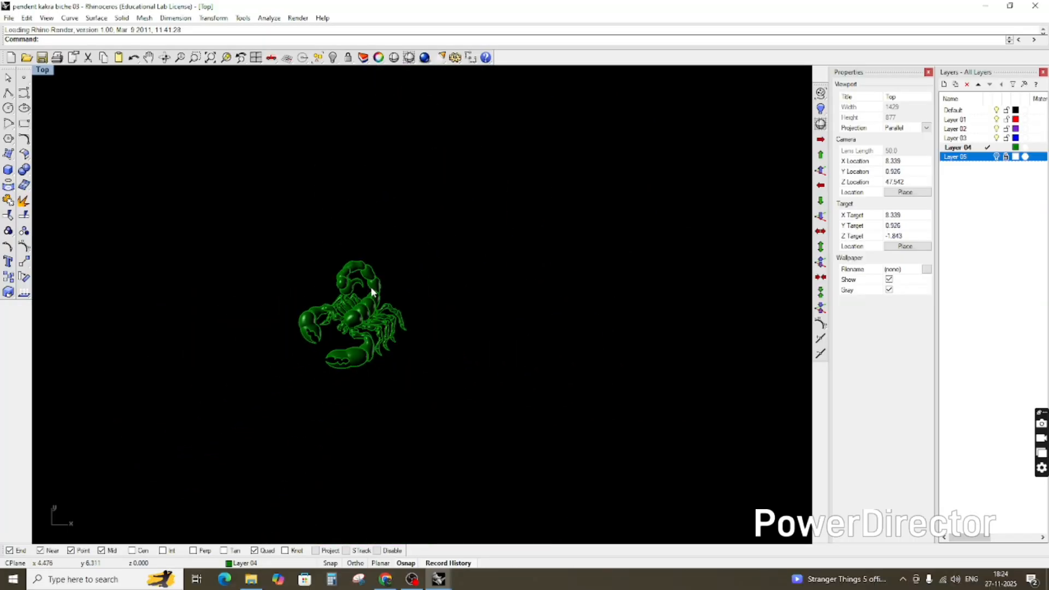
{"action": "scroll", "coordinate": [392, 317], "scroll_direction": "up", "scroll_amount": 5}
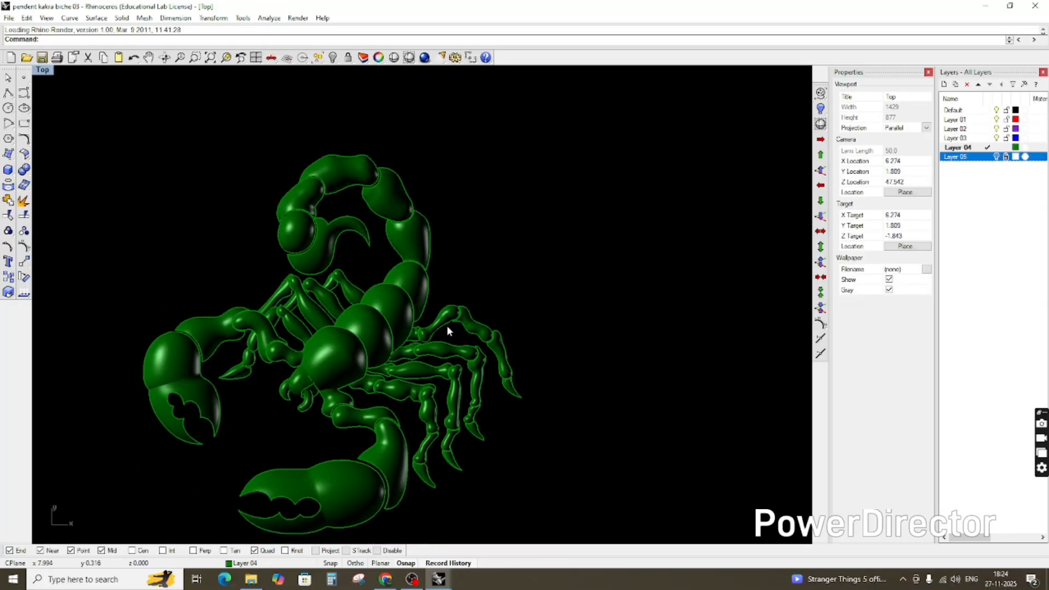
{"action": "scroll", "coordinate": [447, 326], "scroll_direction": "down", "scroll_amount": 3}
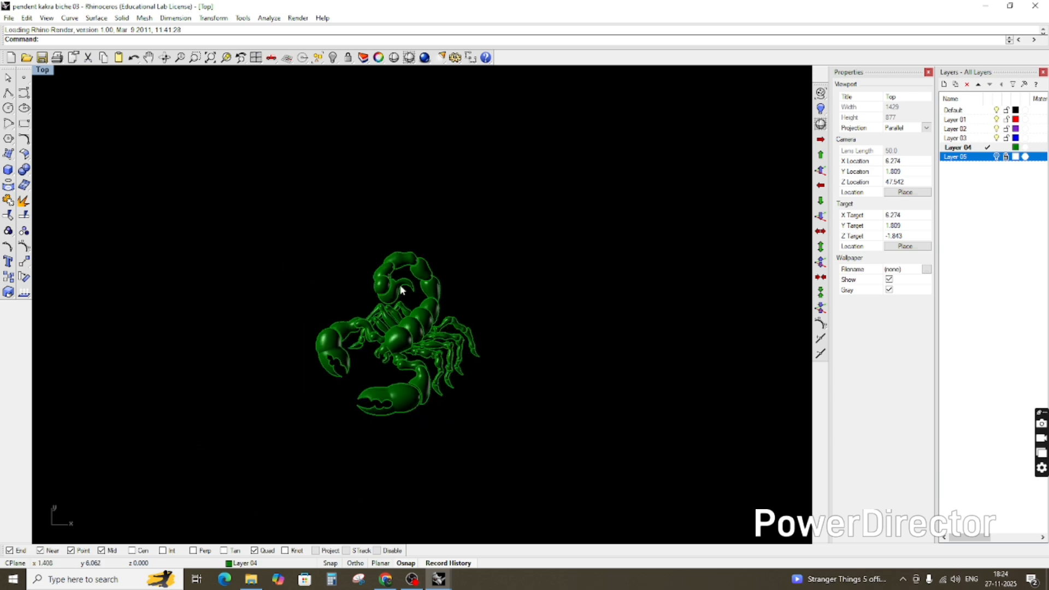
Step: Ungroup all the polysurfaces of the scorpion model and clear the selection
{"action": "left_click_drag", "start_coordinate": [232, 216], "coordinate": [520, 440]}
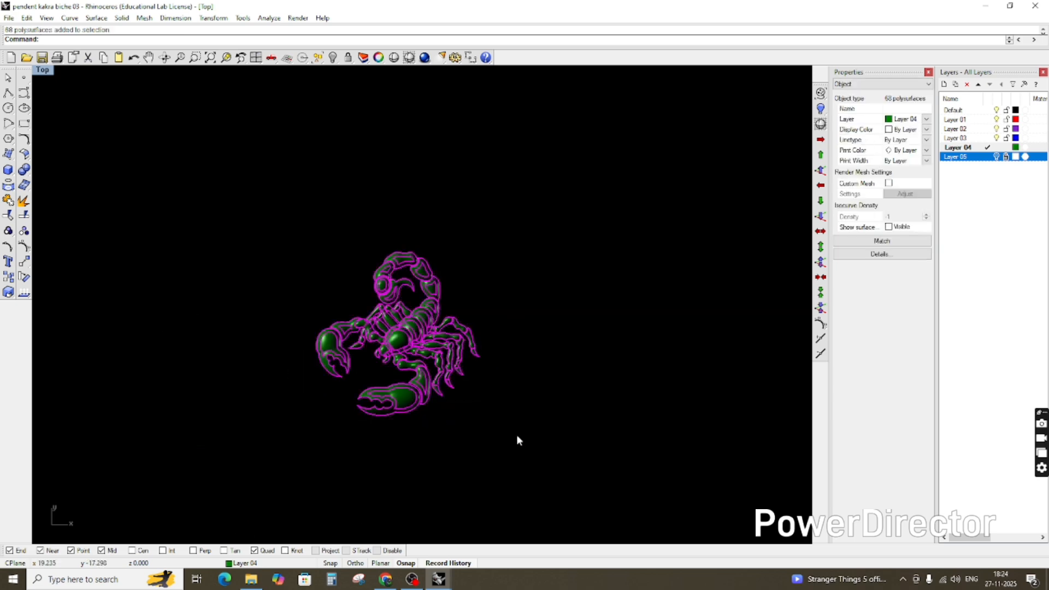
{"action": "type", "text": "ungroup"}
{"action": "key", "text": "Return"}
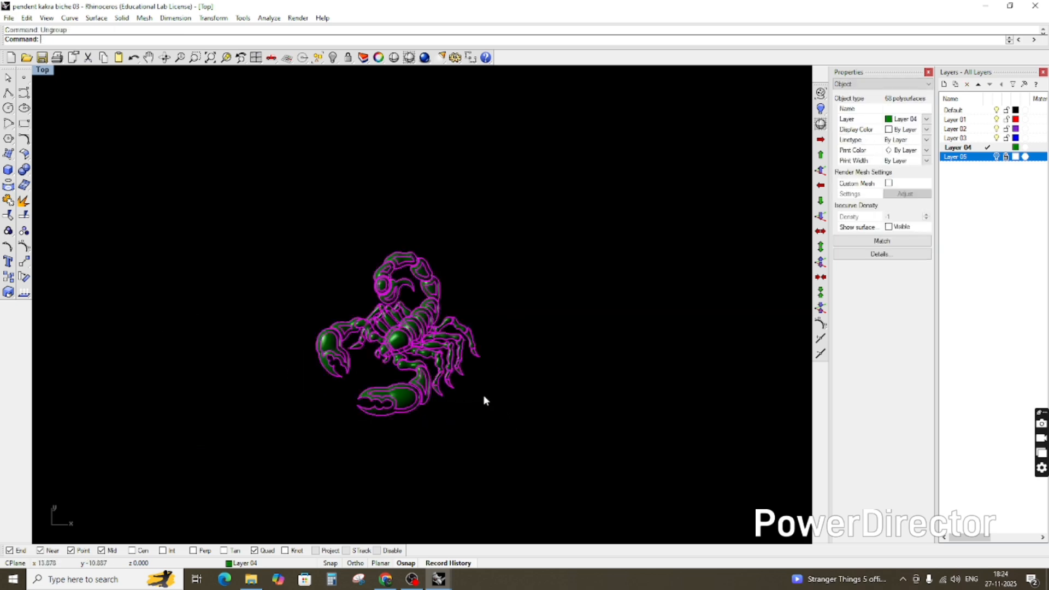
{"action": "left_click", "coordinate": [482, 328]}
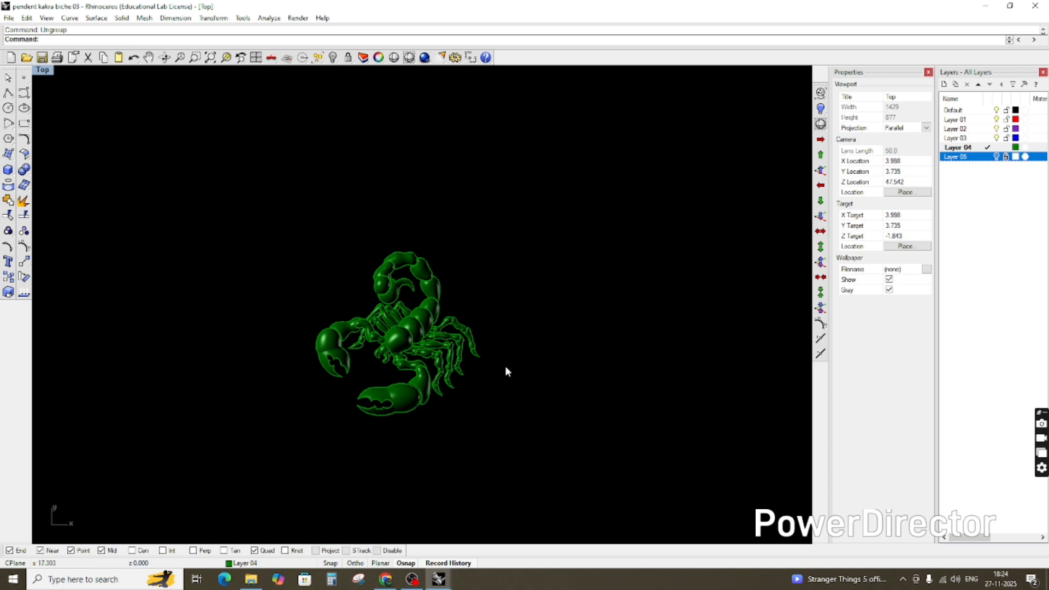
Step: Examine the separate body, claw and leg segments of the ungrouped scorpion from above
{"action": "scroll", "coordinate": [474, 328], "scroll_direction": "down", "scroll_amount": 6}
{"action": "scroll", "coordinate": [463, 347], "scroll_direction": "up", "scroll_amount": 10}
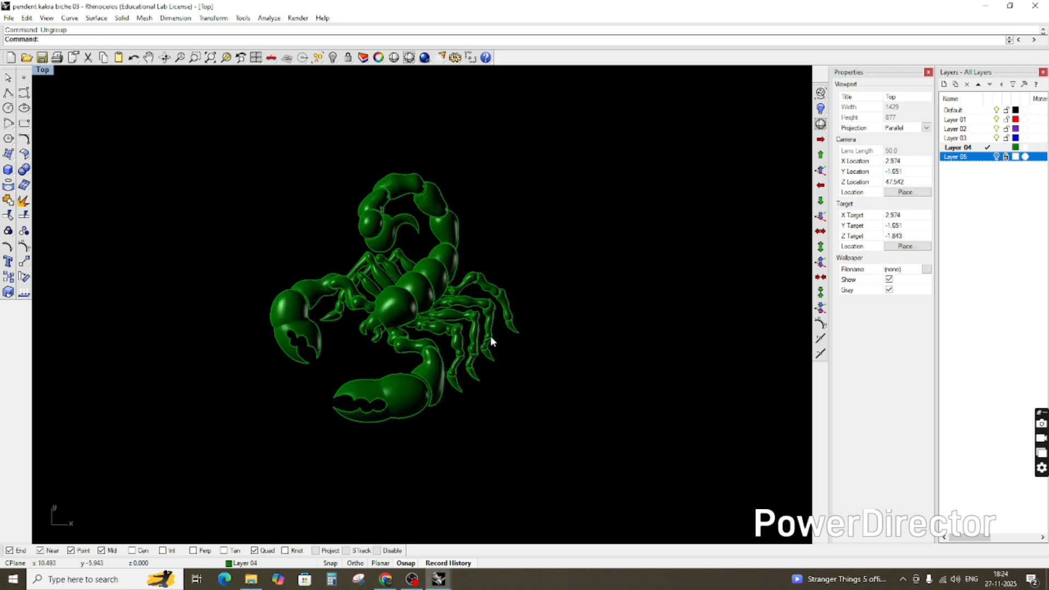
{"action": "scroll", "coordinate": [457, 262], "scroll_direction": "down", "scroll_amount": 4}
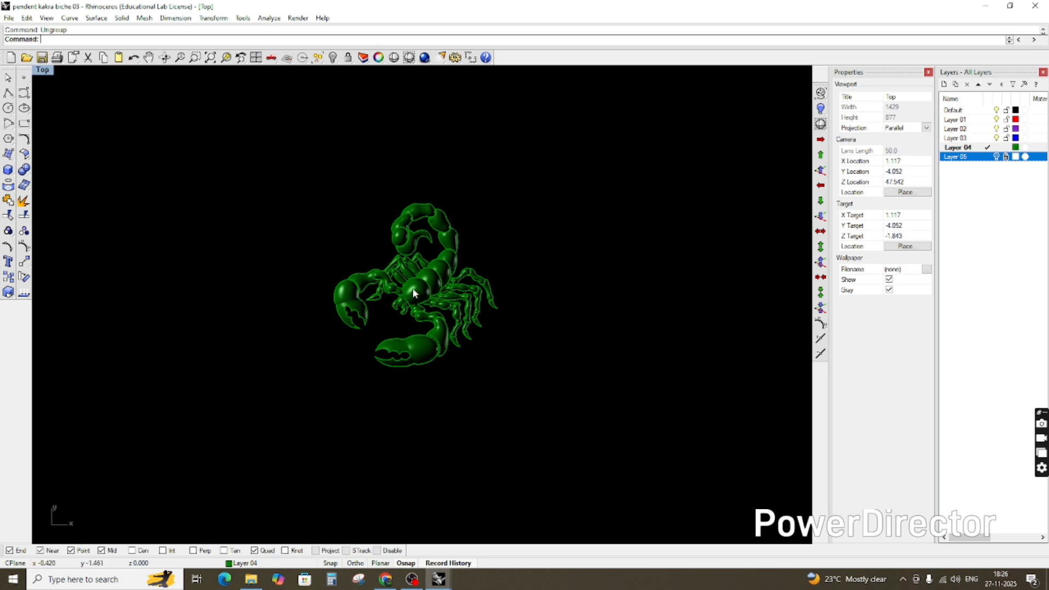
{"action": "scroll", "coordinate": [412, 290], "scroll_direction": "up", "scroll_amount": 2}
{"action": "scroll", "coordinate": [387, 359], "scroll_direction": "down", "scroll_amount": 2}
{"action": "scroll", "coordinate": [347, 359], "scroll_direction": "up", "scroll_amount": 4}
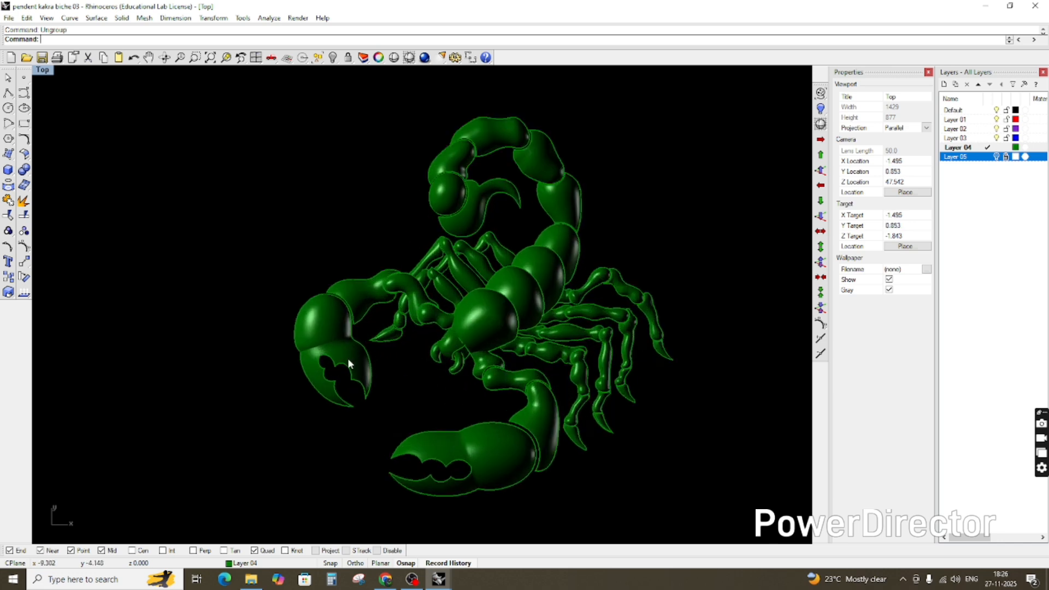
{"action": "scroll", "coordinate": [382, 382], "scroll_direction": "up", "scroll_amount": 1}
{"action": "scroll", "coordinate": [559, 467], "scroll_direction": "down", "scroll_amount": 4}
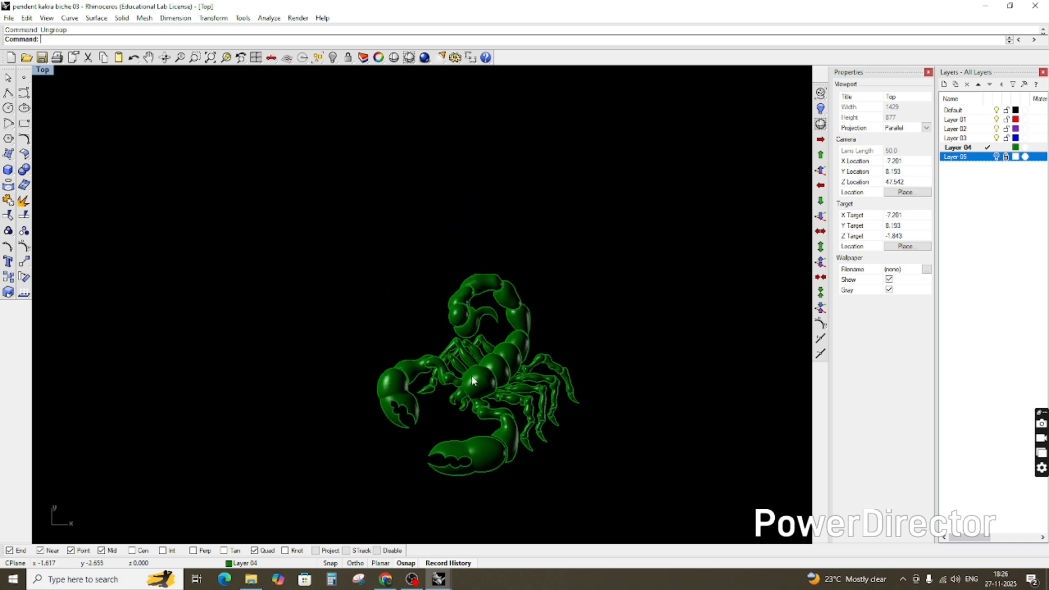
{"action": "scroll", "coordinate": [513, 398], "scroll_direction": "down", "scroll_amount": 2}
{"action": "scroll", "coordinate": [513, 418], "scroll_direction": "up", "scroll_amount": 5}
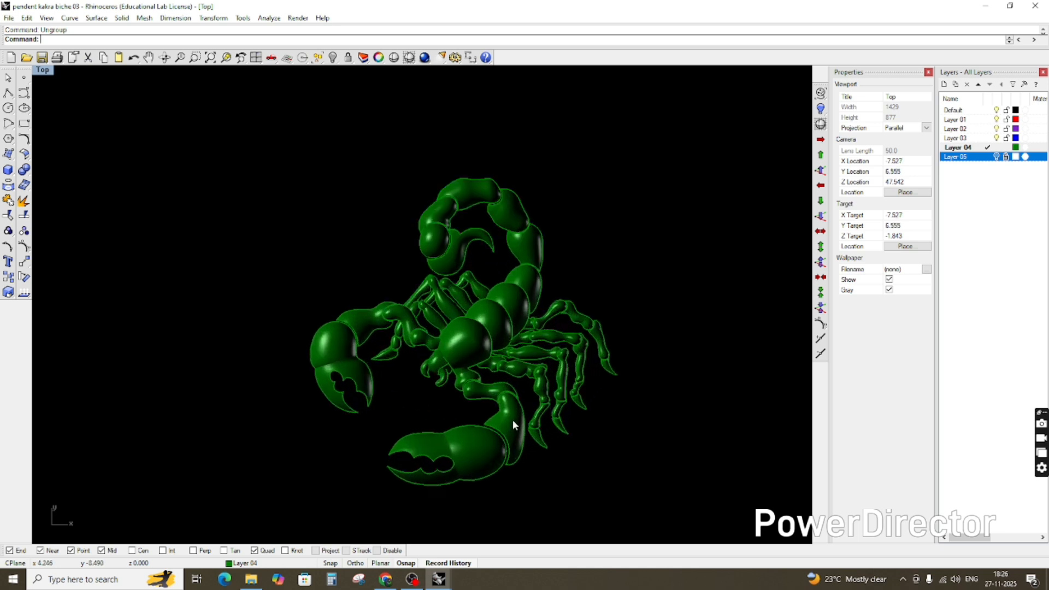
{"action": "scroll", "coordinate": [517, 421], "scroll_direction": "down", "scroll_amount": 5}
Step: Inspect the scorpion's height profile at an angle and in the Front and Right views
{"action": "right_click_drag", "start_coordinate": [572, 474], "coordinate": [516, 368], "text": "ctrl+shift"}
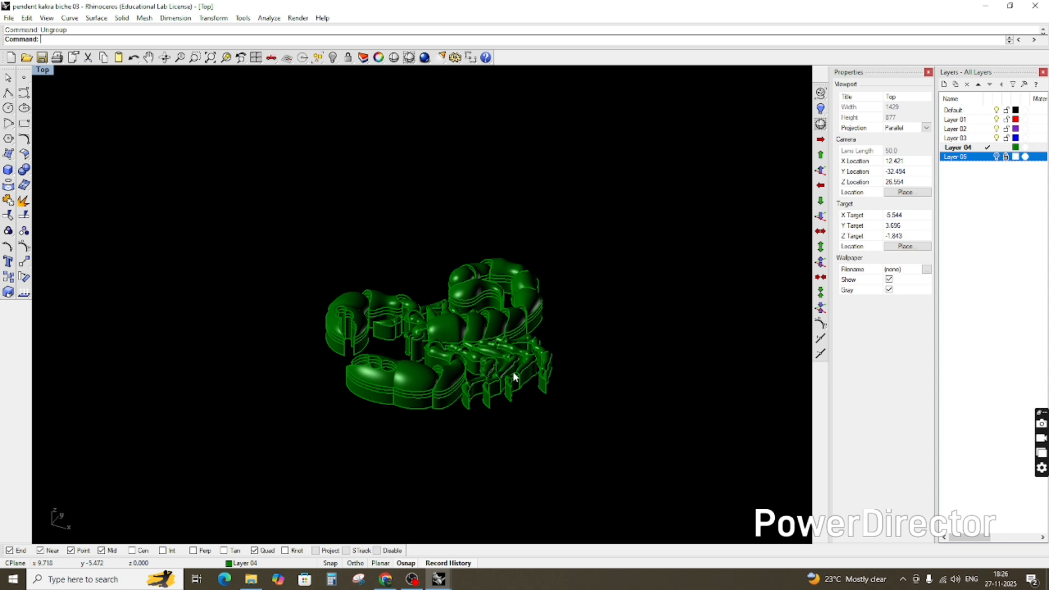
{"action": "key", "text": "ctrl+F2"}
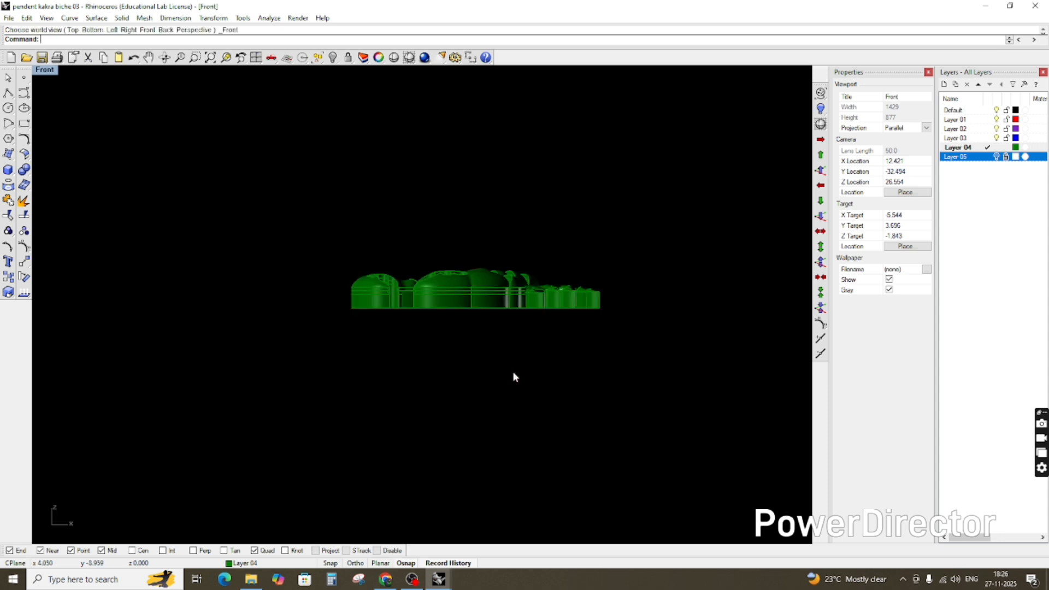
{"action": "key", "text": "ctrl+F3"}
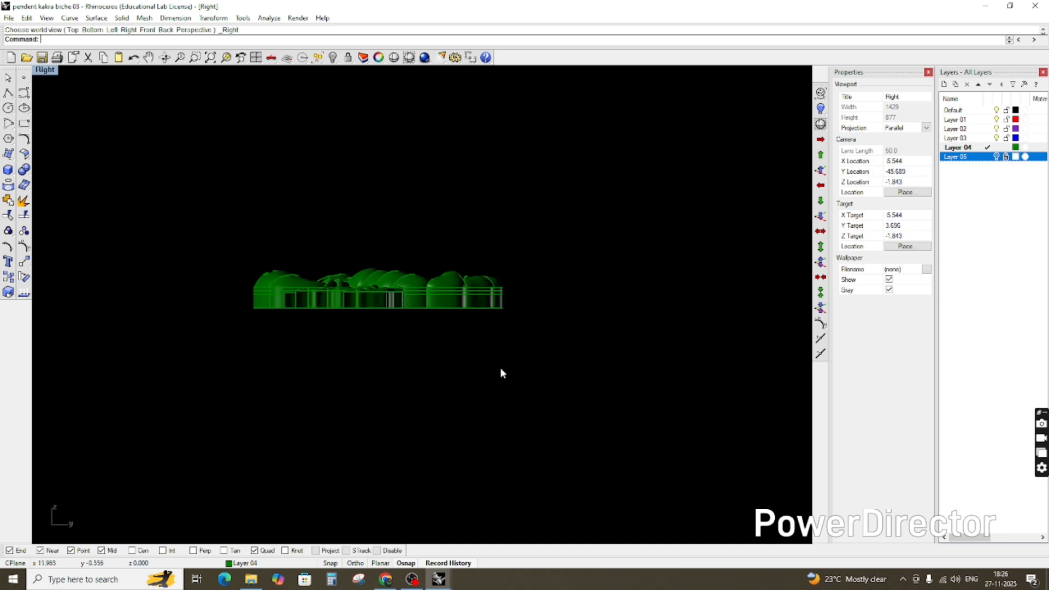
{"action": "scroll", "coordinate": [446, 358], "scroll_direction": "down", "scroll_amount": 8}
{"action": "scroll", "coordinate": [385, 326], "scroll_direction": "up", "scroll_amount": 8}
{"action": "key", "text": "ctrl+F2"}
{"action": "right_click_drag", "start_coordinate": [443, 348], "coordinate": [444, 238], "text": "ctrl+shift"}
{"action": "scroll", "coordinate": [463, 389], "scroll_direction": "up", "scroll_amount": 4}
{"action": "scroll", "coordinate": [443, 389], "scroll_direction": "down", "scroll_amount": 6}
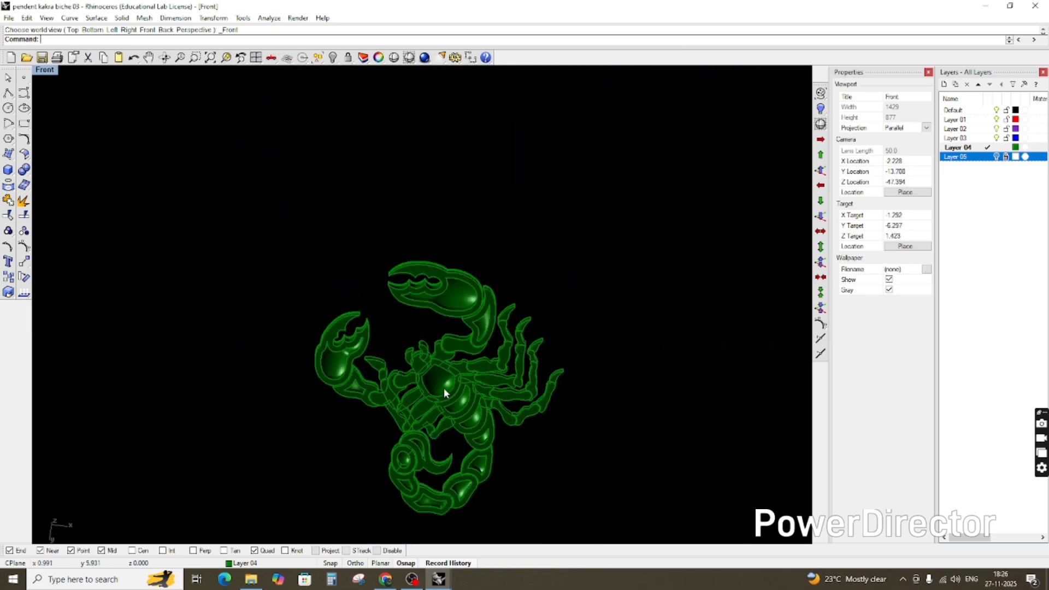
Step: Inspect the hollow underside of the scorpion's segments, including the claws and legs, and orbit back to the upper side
{"action": "right_click_drag", "start_coordinate": [443, 388], "coordinate": [451, 325], "text": "ctrl+shift"}
{"action": "scroll", "coordinate": [461, 331], "scroll_direction": "up", "scroll_amount": 8}
{"action": "scroll", "coordinate": [464, 332], "scroll_direction": "up", "scroll_amount": 2}
{"action": "scroll", "coordinate": [463, 333], "scroll_direction": "down", "scroll_amount": 4}
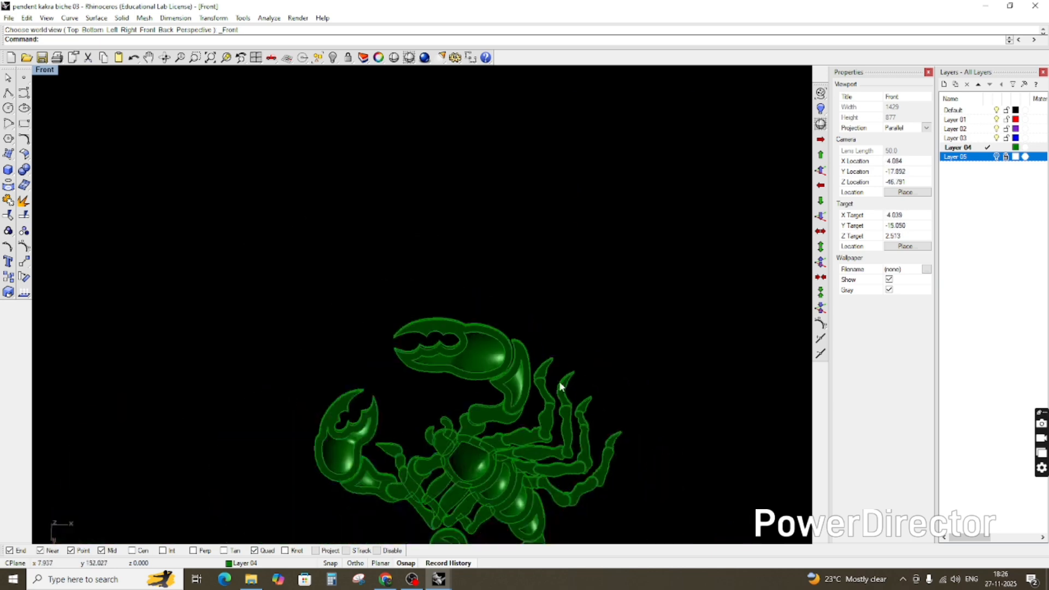
{"action": "scroll", "coordinate": [568, 392], "scroll_direction": "up", "scroll_amount": 8}
{"action": "scroll", "coordinate": [574, 277], "scroll_direction": "down", "scroll_amount": 10}
{"action": "right_click_drag", "start_coordinate": [573, 277], "coordinate": [531, 243], "text": "ctrl+shift"}
{"action": "right_click_drag", "start_coordinate": [642, 400], "coordinate": [595, 395], "text": "ctrl+shift"}
{"action": "right_click_drag", "start_coordinate": [479, 241], "coordinate": [529, 404], "text": "ctrl+shift"}
{"action": "right_click_drag", "start_coordinate": [404, 343], "coordinate": [428, 432], "text": "ctrl+shift"}
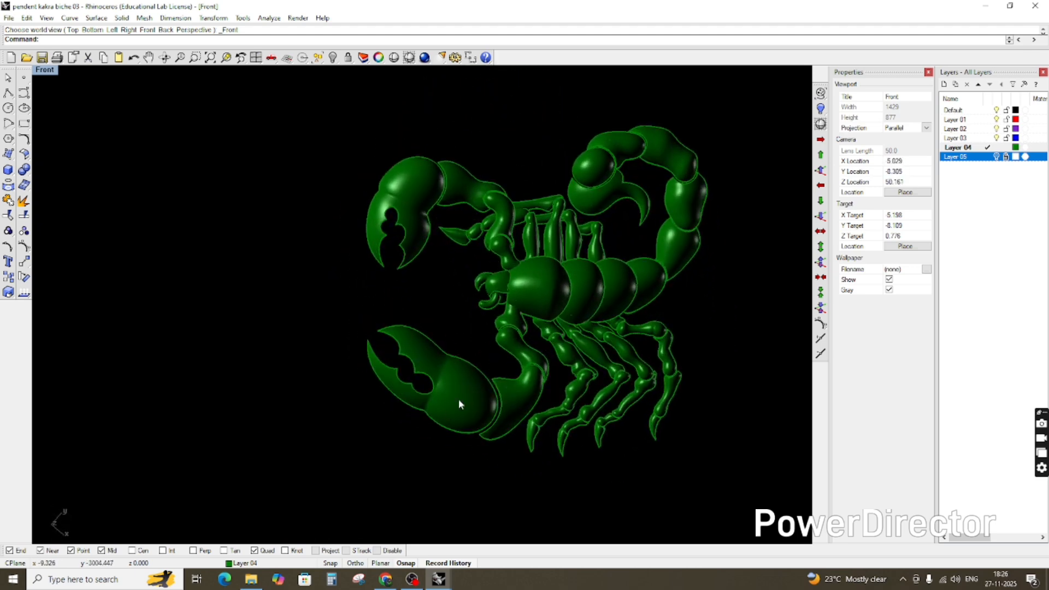
Step: Examine the joints between the tail segments and around the smaller claw's arm, both from above and at an angle
{"action": "key", "text": "ctrl+F1"}
{"action": "right_click_drag", "start_coordinate": [453, 239], "coordinate": [451, 397]}
{"action": "scroll", "coordinate": [497, 213], "scroll_direction": "up", "scroll_amount": 10}
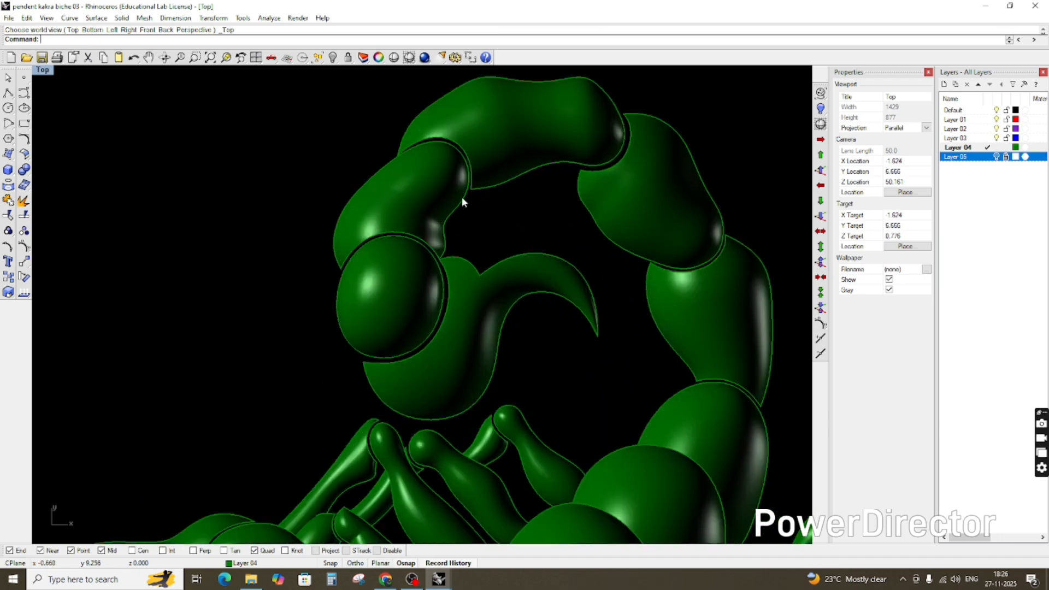
{"action": "right_click_drag", "start_coordinate": [461, 198], "coordinate": [617, 145]}
{"action": "scroll", "coordinate": [558, 144], "scroll_direction": "up", "scroll_amount": 8}
{"action": "scroll", "coordinate": [467, 249], "scroll_direction": "down", "scroll_amount": 4}
{"action": "scroll", "coordinate": [466, 247], "scroll_direction": "down", "scroll_amount": 6}
{"action": "right_click_drag", "start_coordinate": [282, 297], "coordinate": [550, 311], "text": "ctrl+shift"}
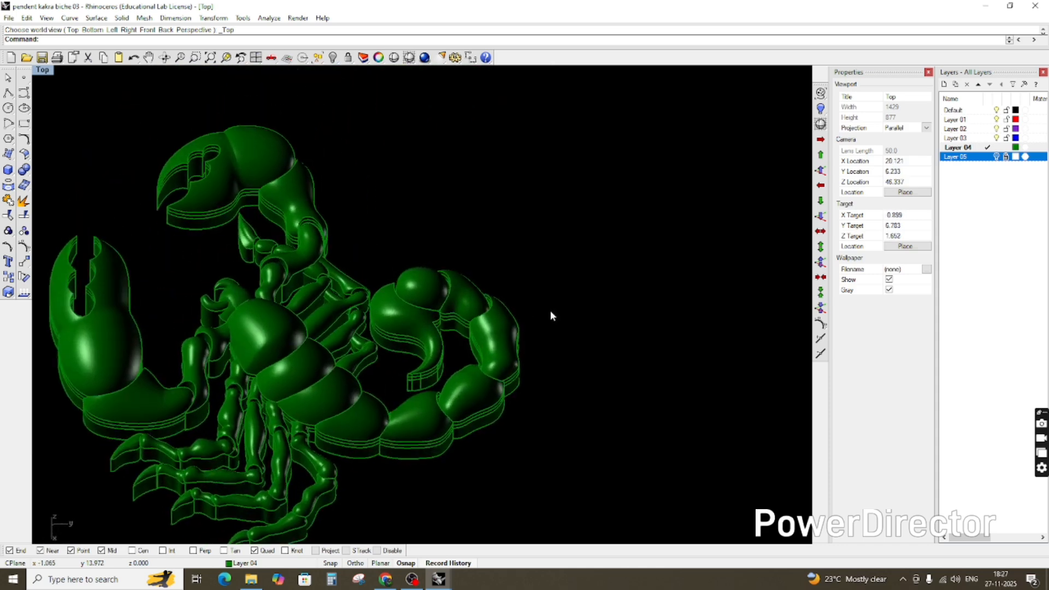
{"action": "key", "text": "space"}
{"action": "scroll", "coordinate": [420, 351], "scroll_direction": "up", "scroll_amount": 2}
{"action": "scroll", "coordinate": [393, 320], "scroll_direction": "down", "scroll_amount": 7}
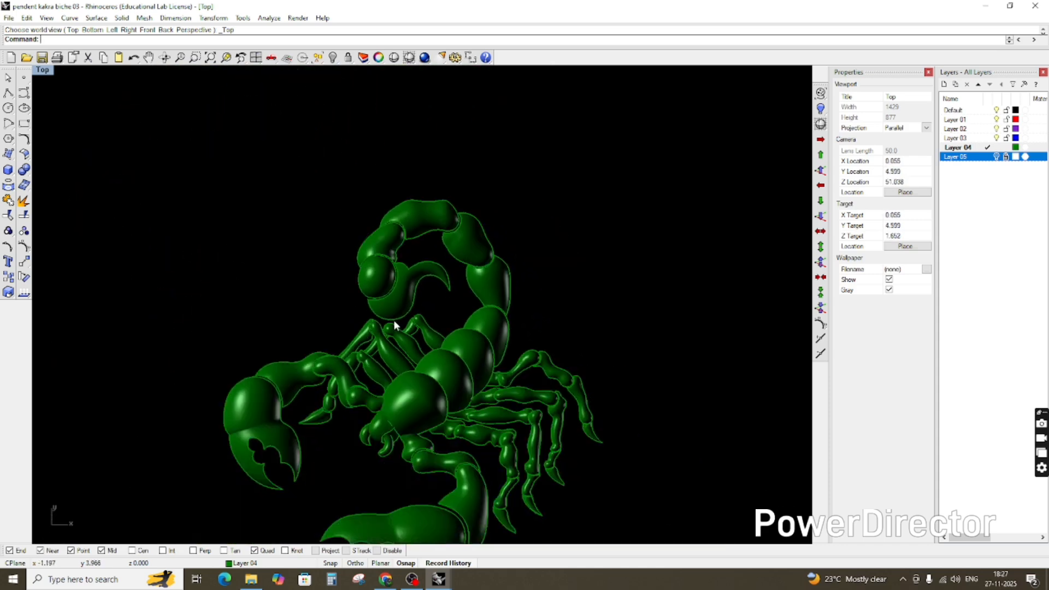
{"action": "scroll", "coordinate": [381, 361], "scroll_direction": "up", "scroll_amount": 10}
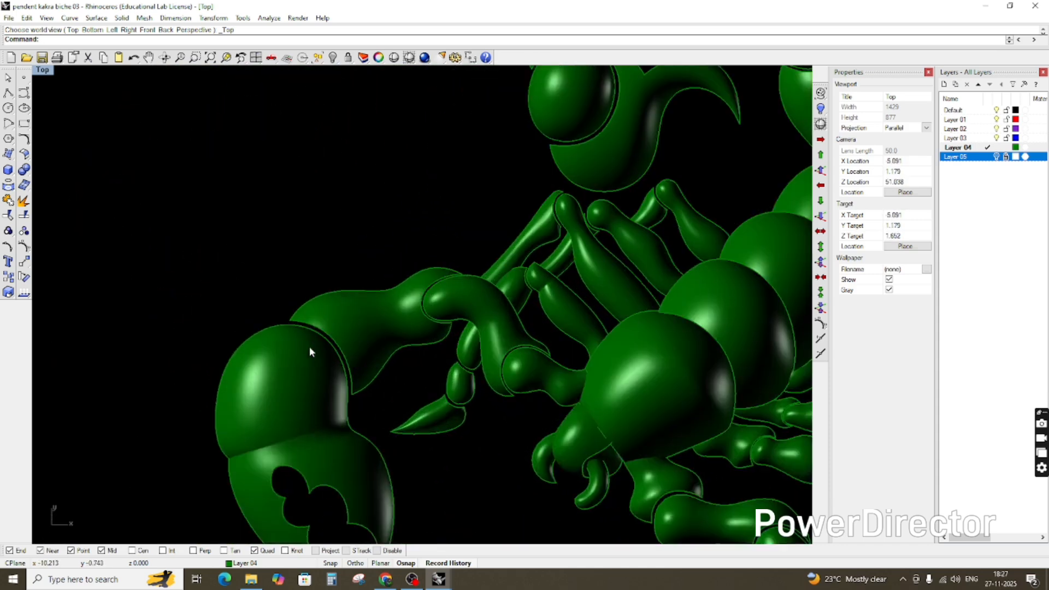
{"action": "scroll", "coordinate": [327, 343], "scroll_direction": "down", "scroll_amount": 8}
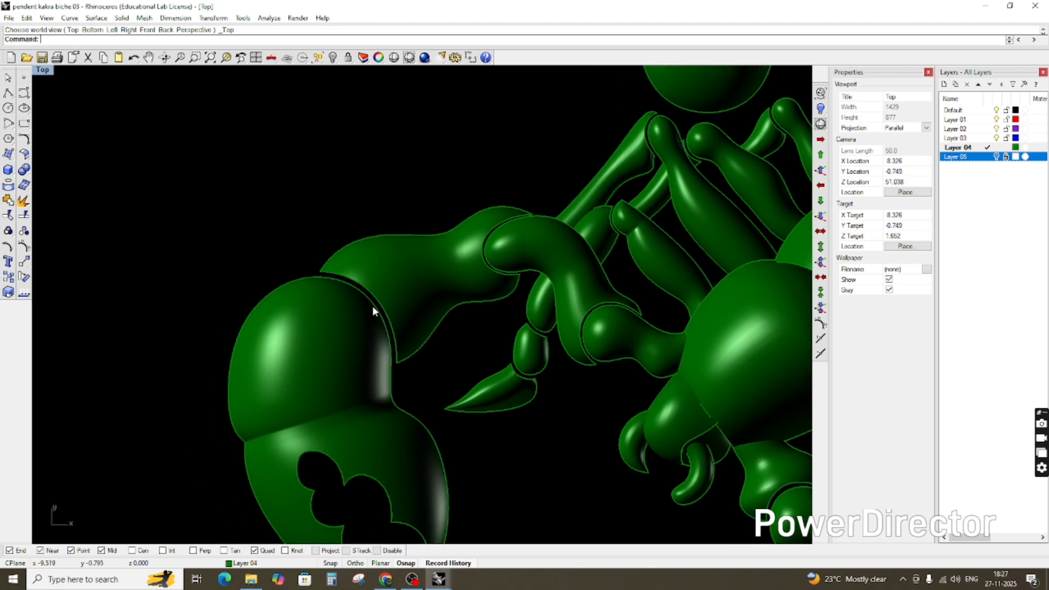
Step: Isolate the arm segment directly behind the smaller claw by hiding every other part of the scorpion
{"action": "scroll", "coordinate": [387, 320], "scroll_direction": "up", "scroll_amount": 3}
{"action": "left_click", "coordinate": [396, 304]}
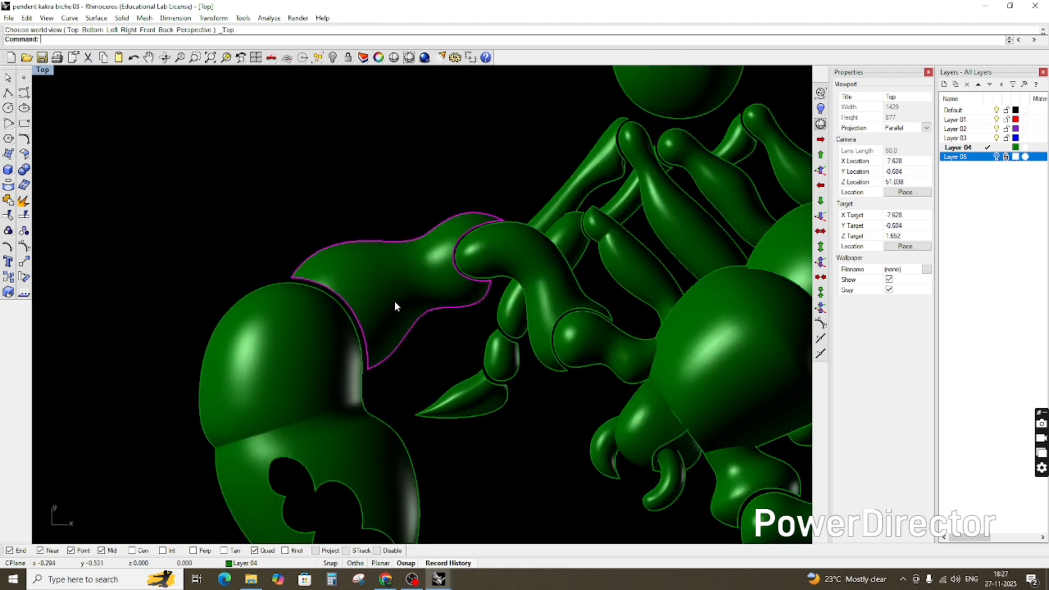
{"action": "scroll", "coordinate": [323, 306], "scroll_direction": "down", "scroll_amount": 3}
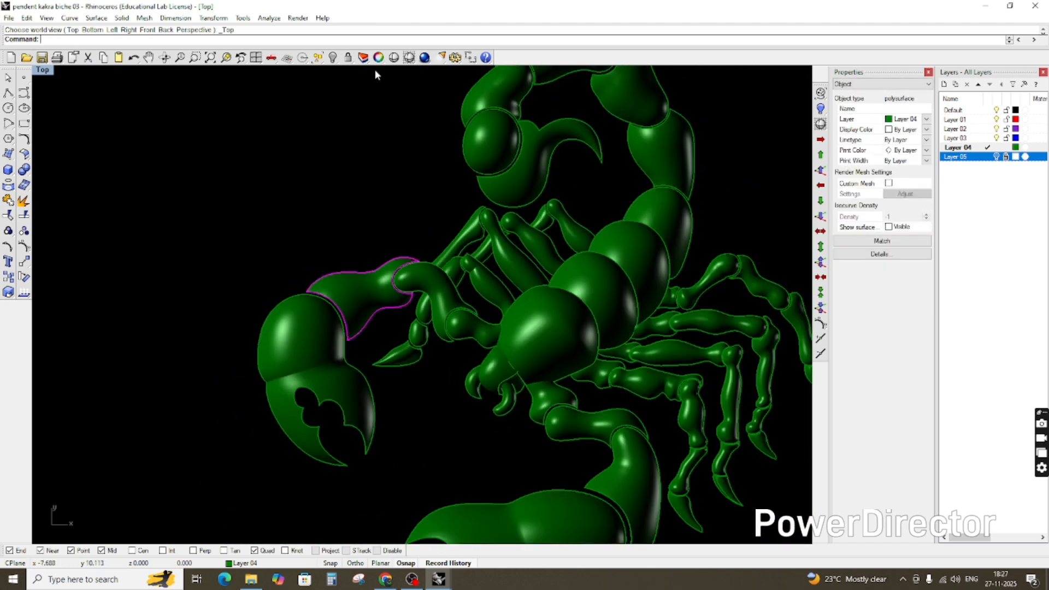
{"action": "left_click", "coordinate": [318, 58]}
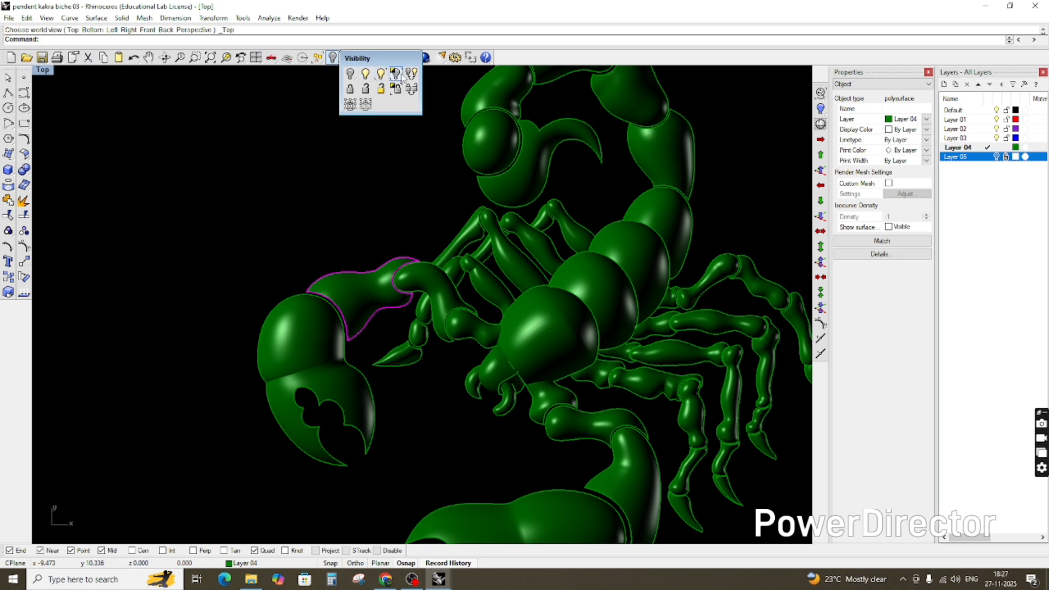
{"action": "left_click", "coordinate": [401, 79]}
{"action": "left_click", "coordinate": [393, 333]}
{"action": "scroll", "coordinate": [372, 335], "scroll_direction": "up", "scroll_amount": 4}
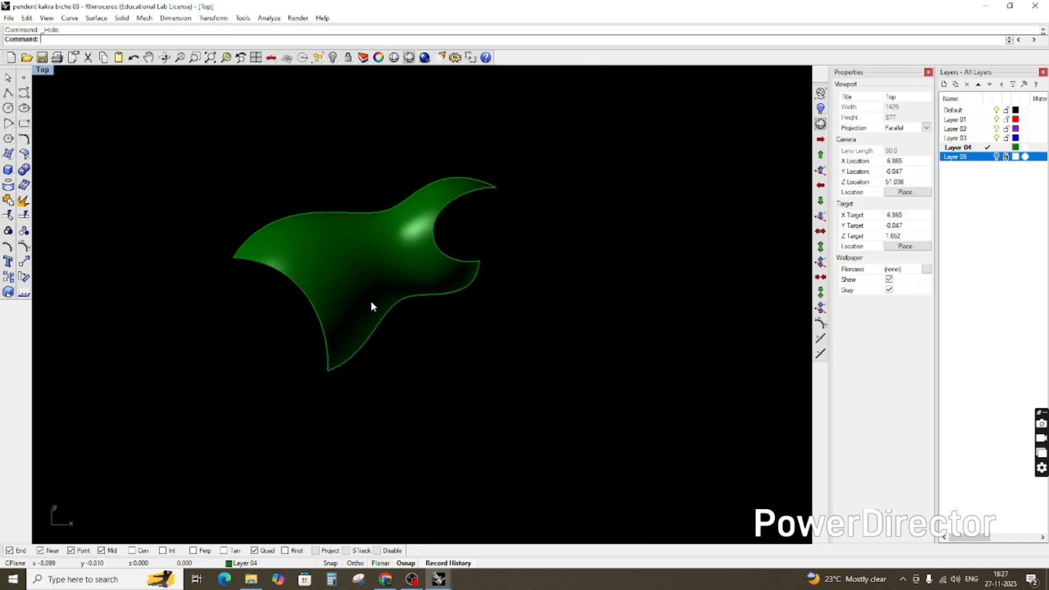
{"action": "type", "text": "i"}
{"action": "key", "text": "Return"}
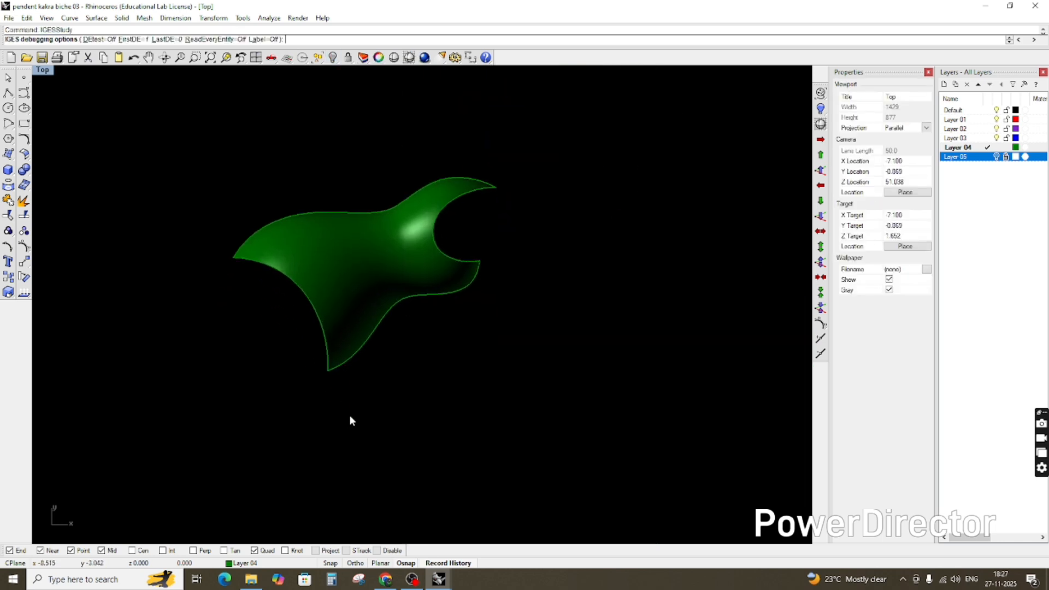
{"action": "key", "text": "Escape"}
Step: Sketch the wavy upper outline of the arm segment beside the original, using an interpolated curve through eight points
{"action": "type", "text": "InterpCrv"}
{"action": "key", "text": "Return"}
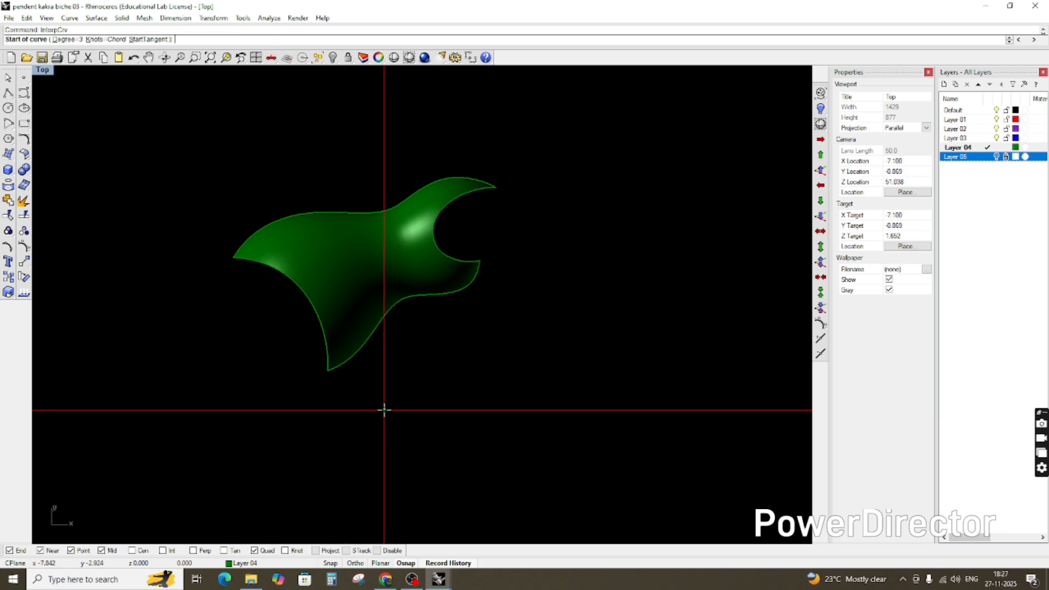
{"action": "right_click_drag", "start_coordinate": [384, 410], "coordinate": [343, 395]}
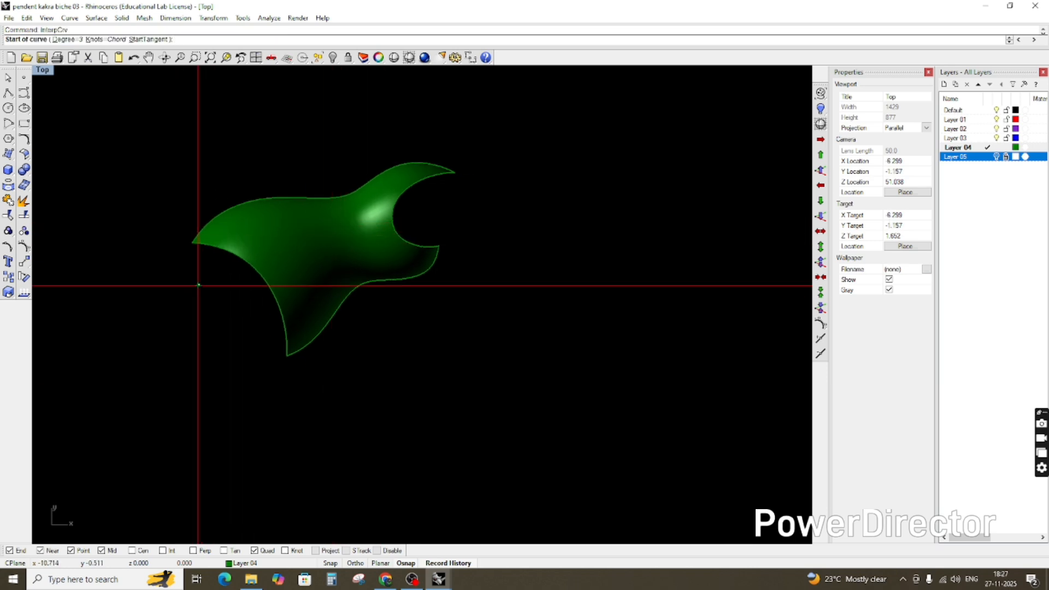
{"action": "left_click", "coordinate": [342, 432]}
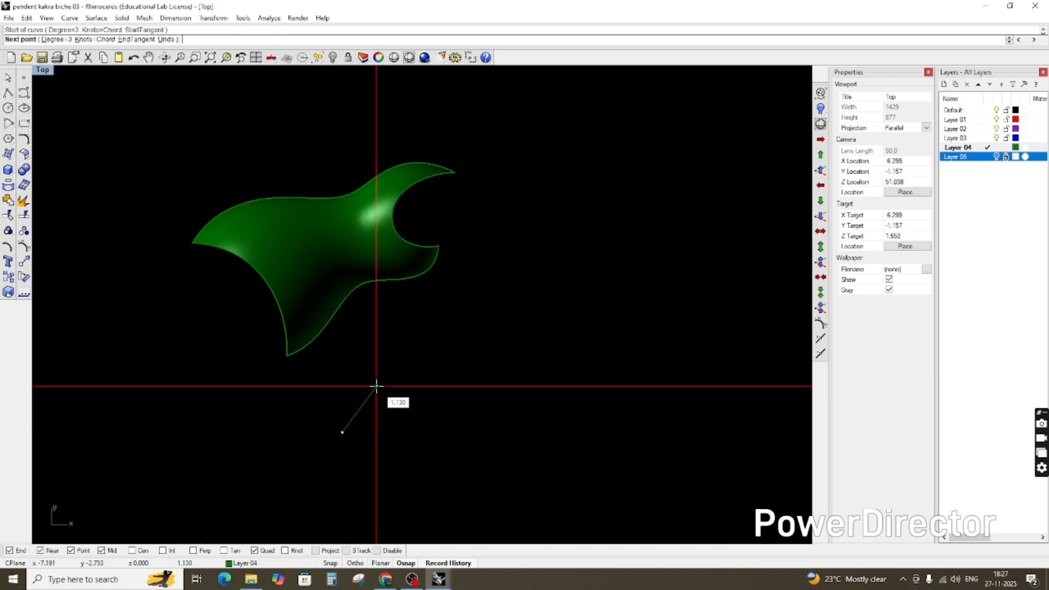
{"action": "left_click", "coordinate": [374, 385]}
{"action": "left_click", "coordinate": [417, 363]}
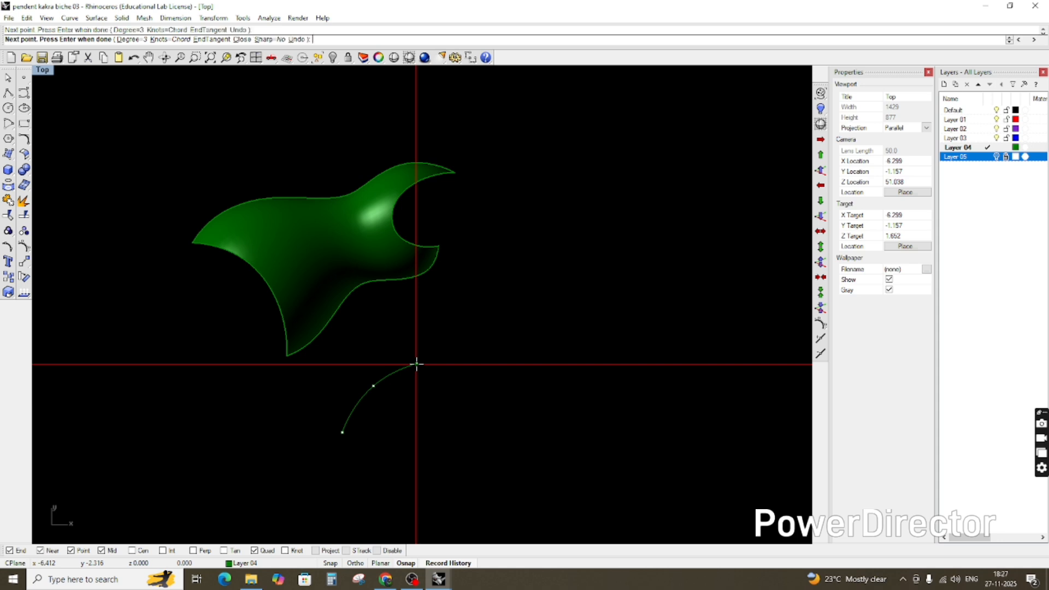
{"action": "left_click", "coordinate": [462, 365]}
{"action": "left_click", "coordinate": [506, 347]}
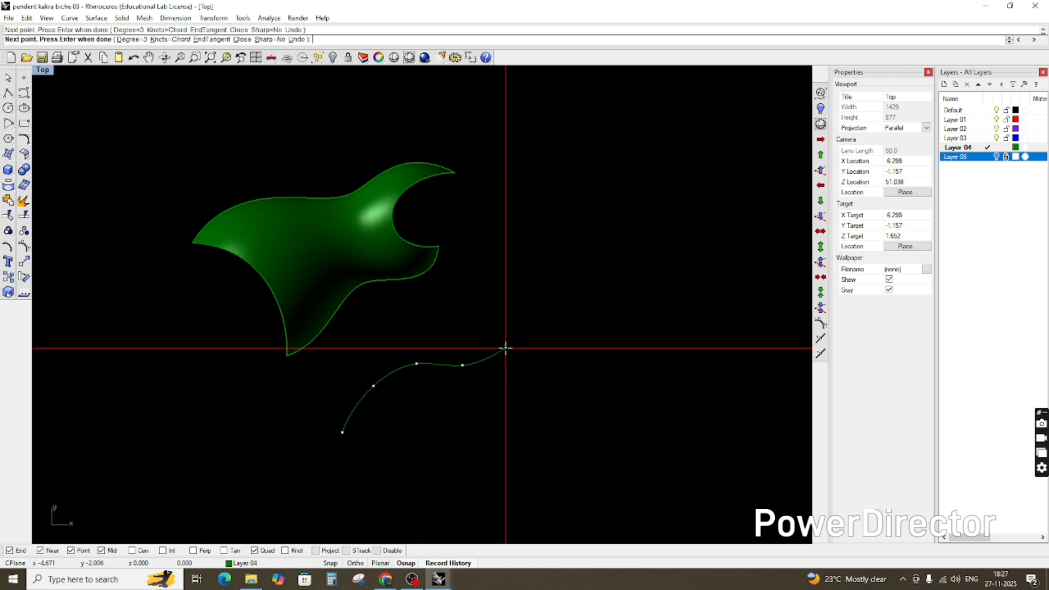
{"action": "left_click", "coordinate": [534, 312]}
{"action": "left_click", "coordinate": [574, 306]}
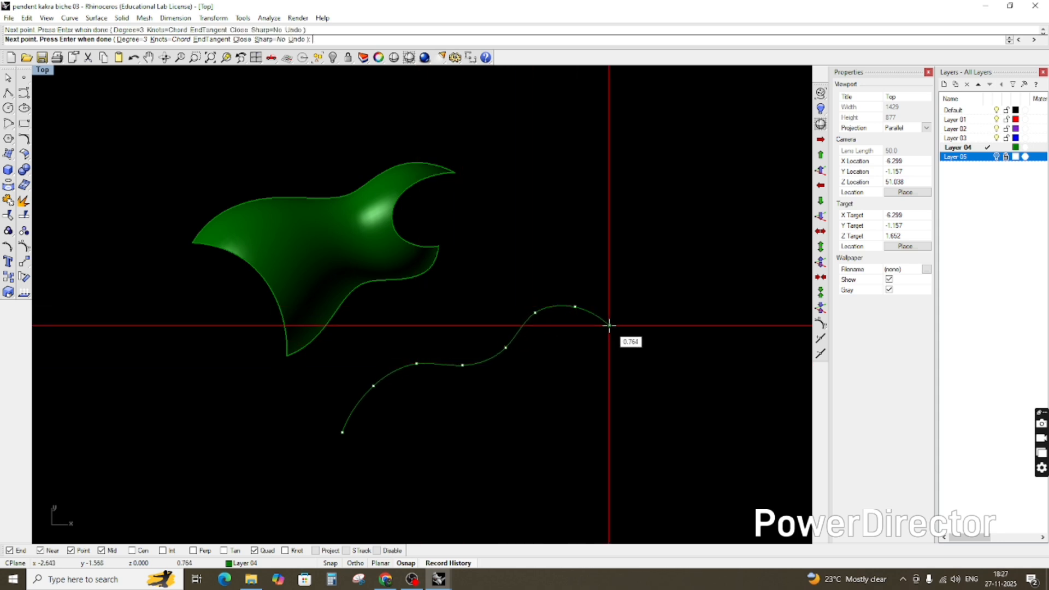
{"action": "left_click", "coordinate": [618, 321]}
{"action": "right_click", "coordinate": [617, 323]}
Step: Draw an interpolated arc across the wide end of the sketched outline, curving downward past the start of the upper outline
{"action": "scroll", "coordinate": [610, 331], "scroll_direction": "down", "scroll_amount": 8}
{"action": "right_click_drag", "start_coordinate": [561, 353], "coordinate": [350, 322]}
{"action": "scroll", "coordinate": [420, 353], "scroll_direction": "up", "scroll_amount": 6}
{"action": "right_click", "coordinate": [369, 412]}
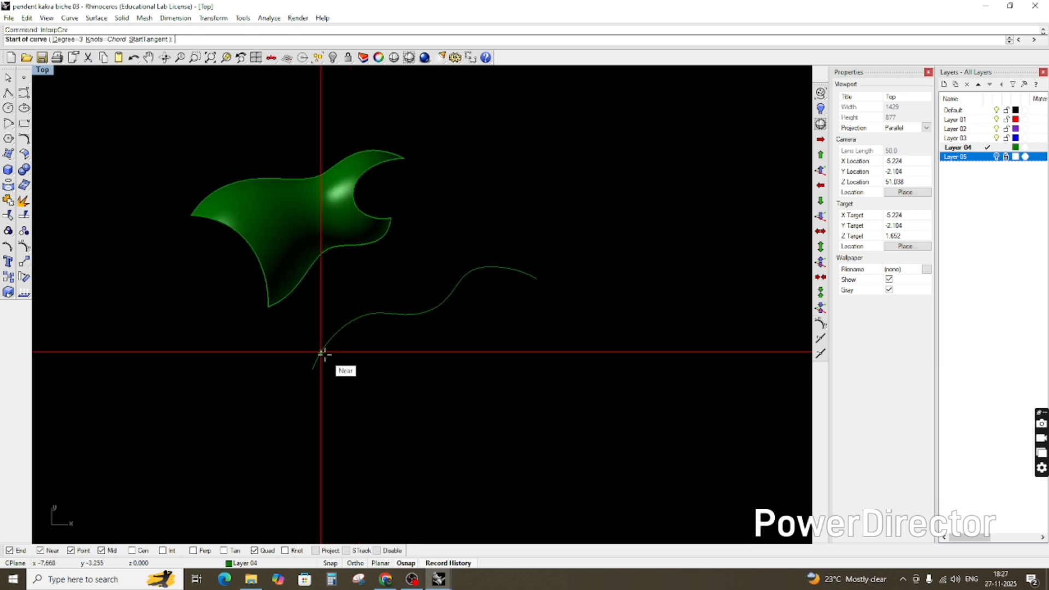
{"action": "left_click", "coordinate": [297, 347]}
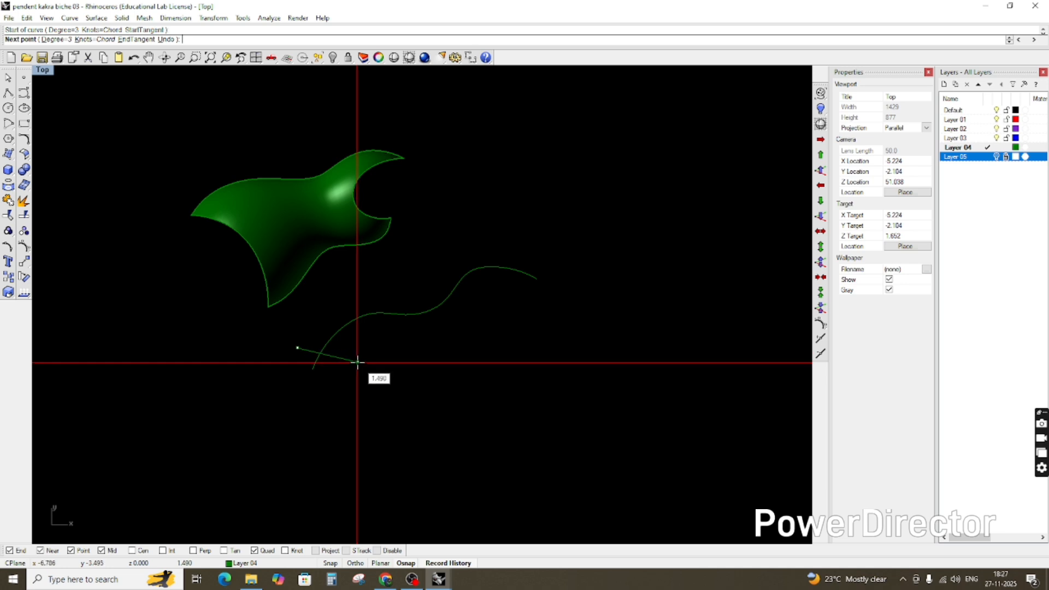
{"action": "left_click", "coordinate": [357, 361]}
{"action": "left_click", "coordinate": [394, 412]}
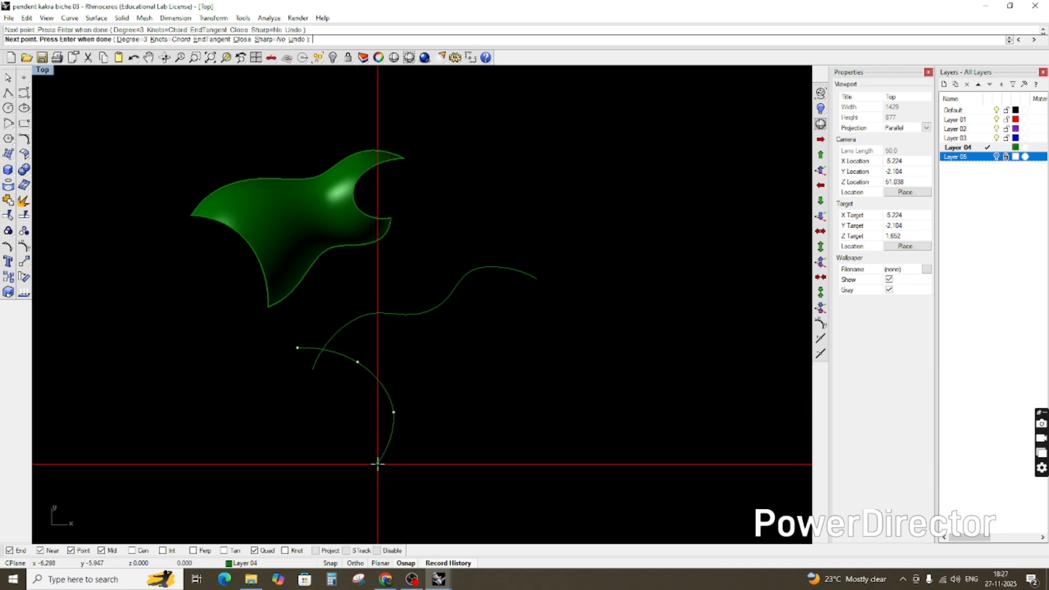
{"action": "right_click", "coordinate": [378, 464]}
Step: Draw a C-shaped interpolated curve at the narrow end, starting beyond the upper outline's end and opening away from the segment
{"action": "right_click_drag", "start_coordinate": [414, 411], "coordinate": [375, 412]}
{"action": "right_click", "coordinate": [504, 277]}
{"action": "left_click", "coordinate": [509, 264]}
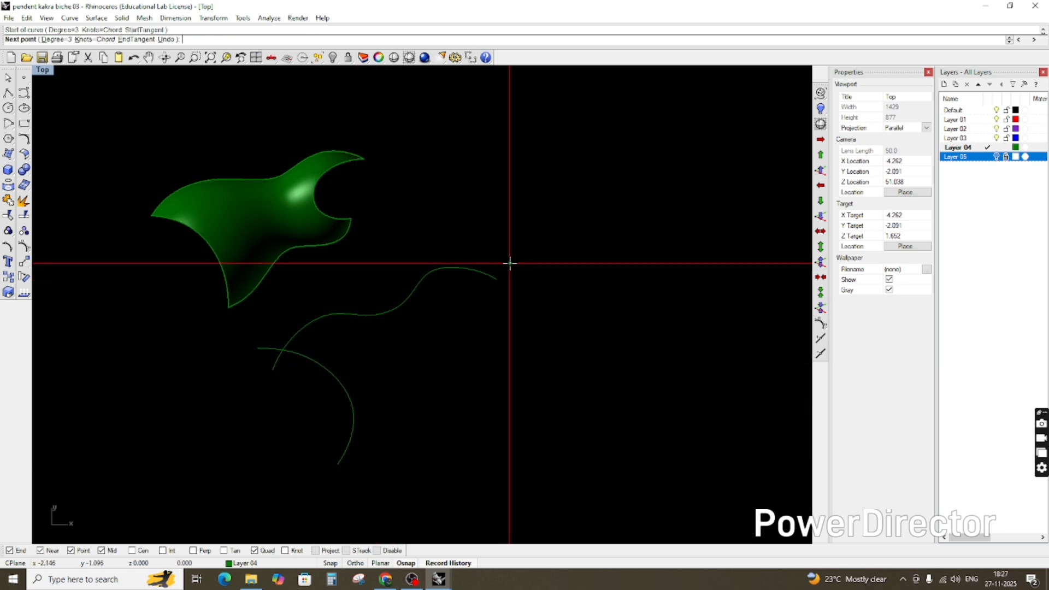
{"action": "left_click", "coordinate": [455, 288]}
{"action": "left_click", "coordinate": [436, 320]}
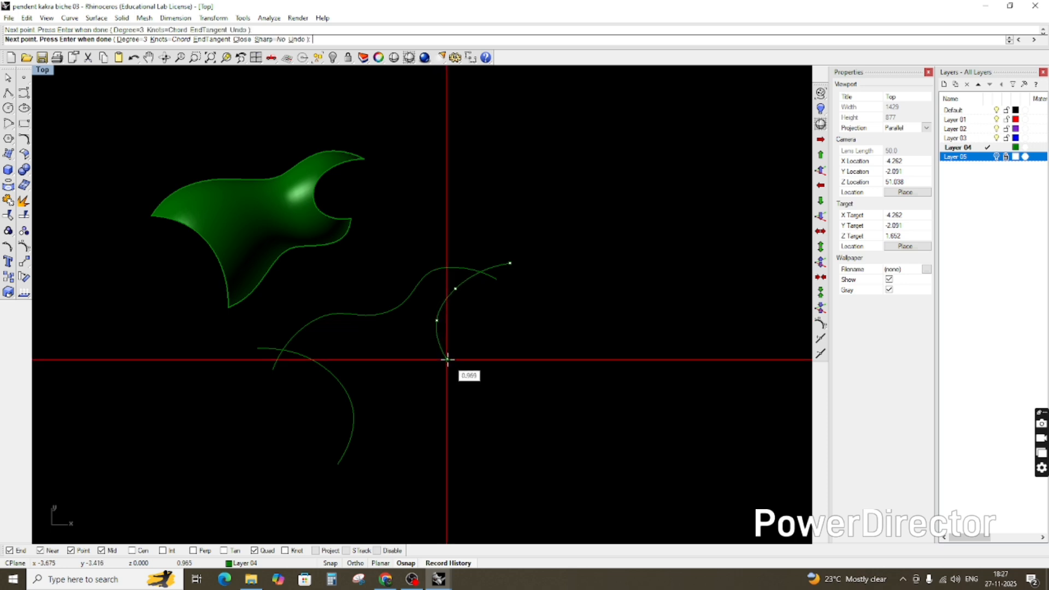
{"action": "left_click", "coordinate": [447, 359]}
{"action": "left_click", "coordinate": [504, 365]}
{"action": "right_click", "coordinate": [504, 365]}
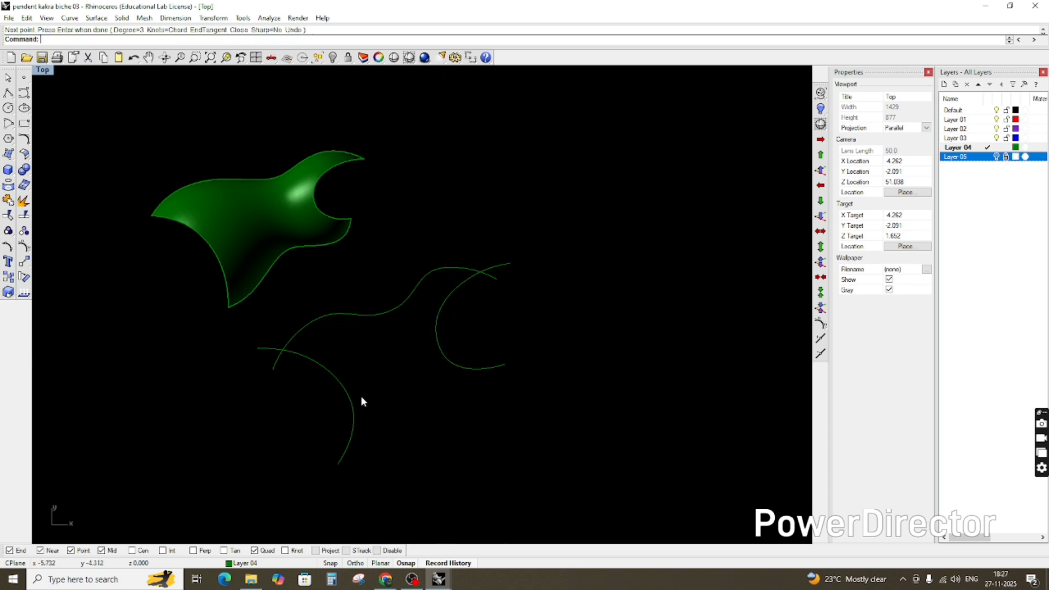
Step: Draw the wavy lower outline as an interpolated curve from inside the wide-end arc to just short of the C-shaped curve
{"action": "right_click", "coordinate": [308, 424]}
{"action": "left_click", "coordinate": [309, 425]}
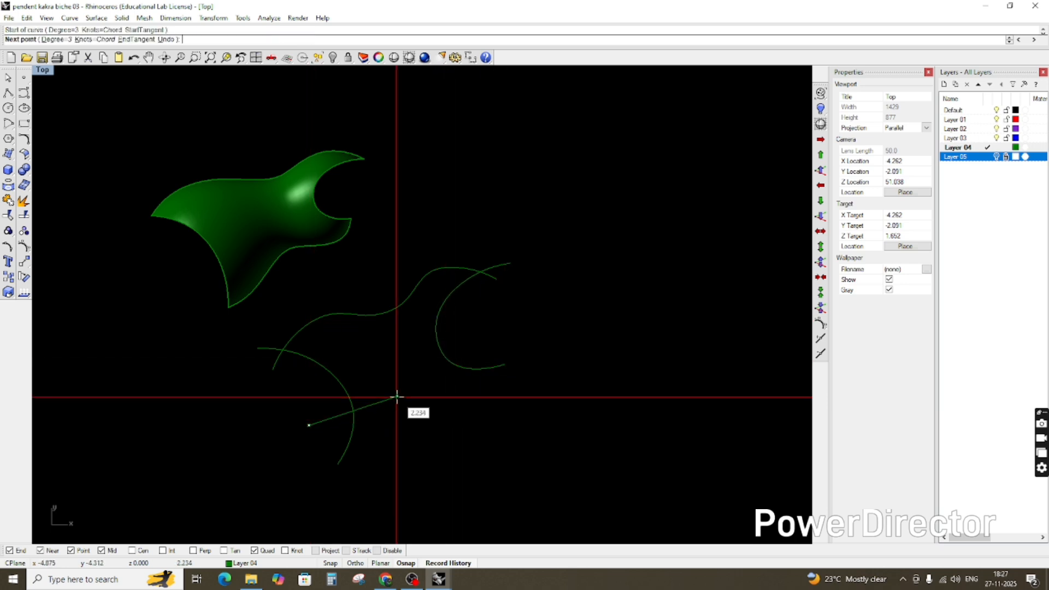
{"action": "left_click", "coordinate": [381, 399]}
{"action": "left_click", "coordinate": [398, 369]}
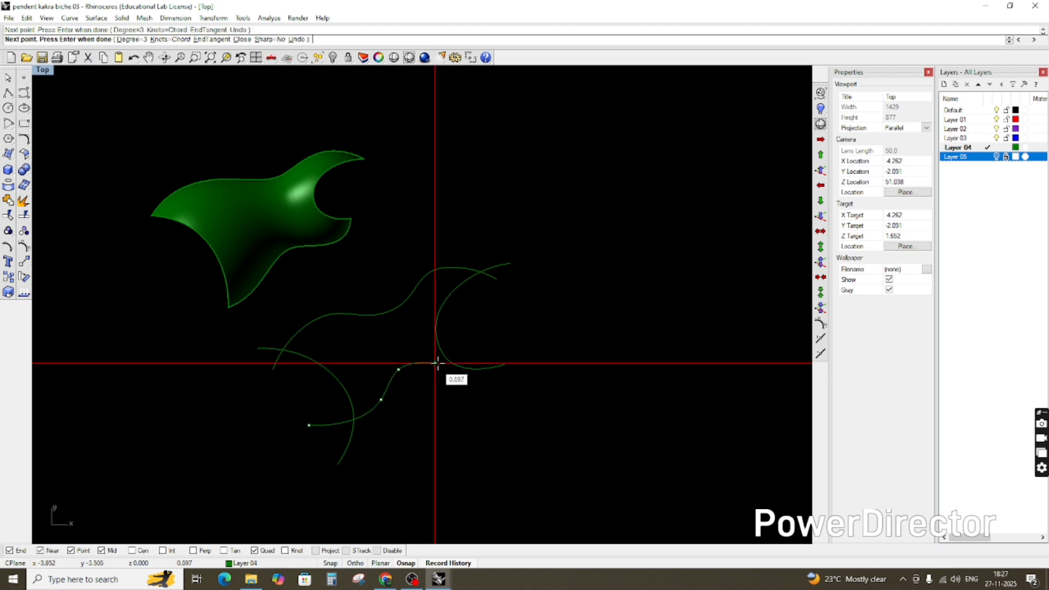
{"action": "left_click", "coordinate": [440, 371]}
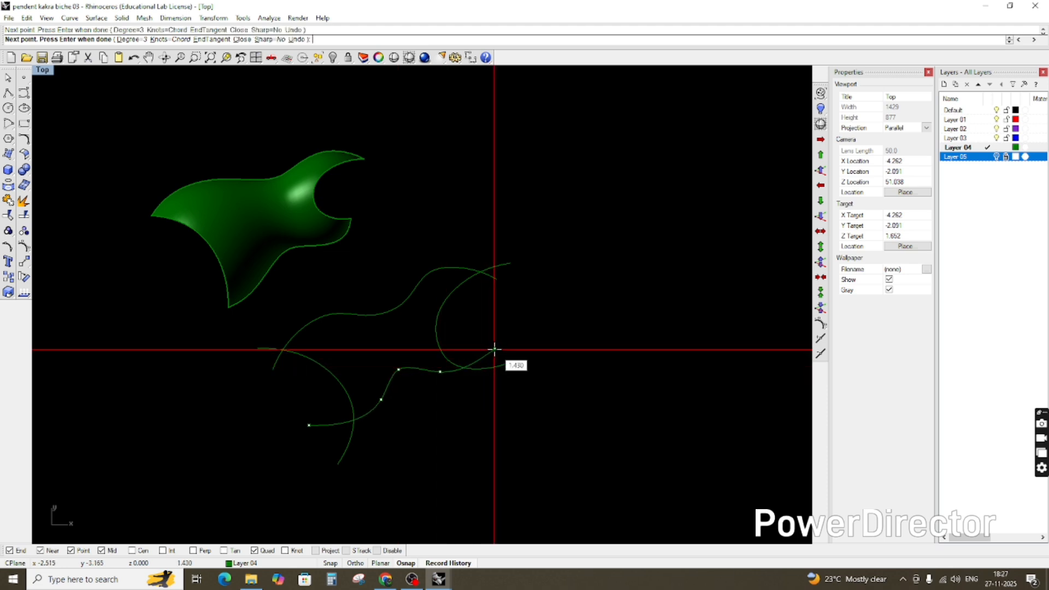
{"action": "right_click", "coordinate": [496, 350]}
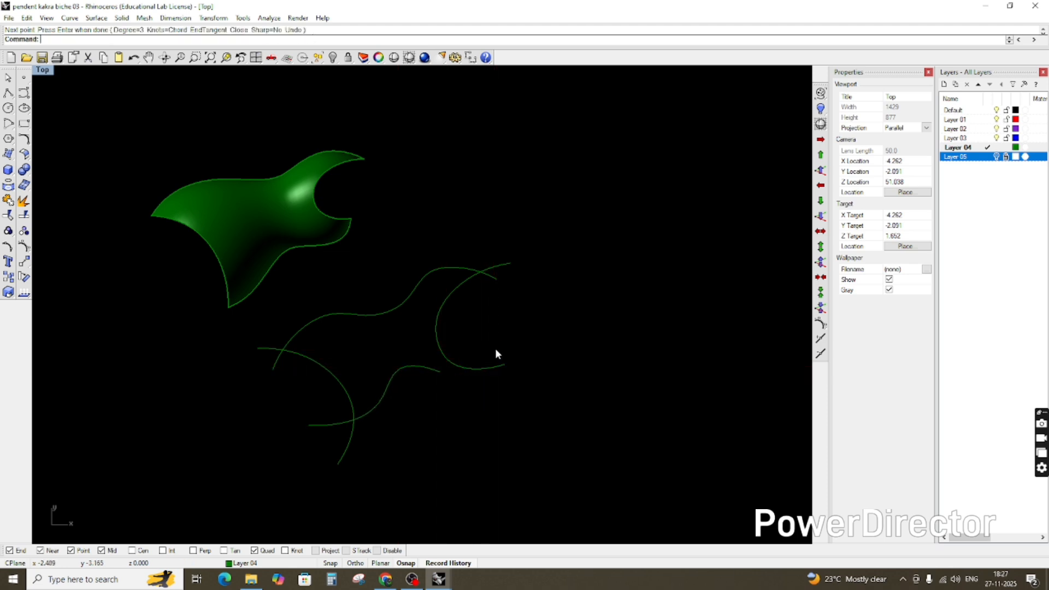
Step: Continue the lower outline from its end with a short interpolated curve rising across the C-shaped curve
{"action": "right_click", "coordinate": [451, 374]}
{"action": "left_click", "coordinate": [440, 372]}
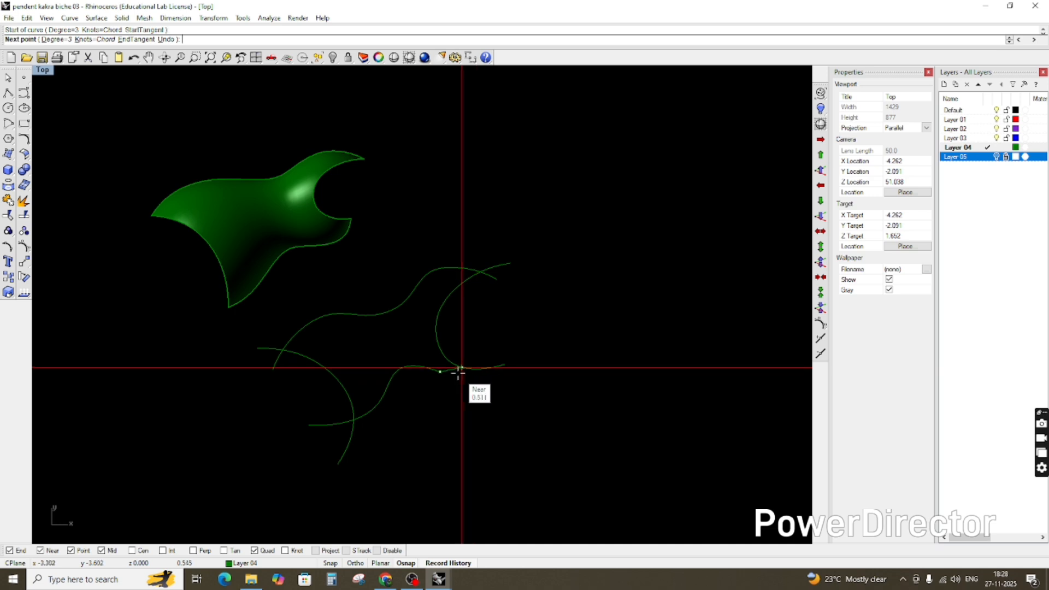
{"action": "scroll", "coordinate": [457, 372], "scroll_direction": "up", "scroll_amount": 5}
{"action": "left_click", "coordinate": [443, 370]}
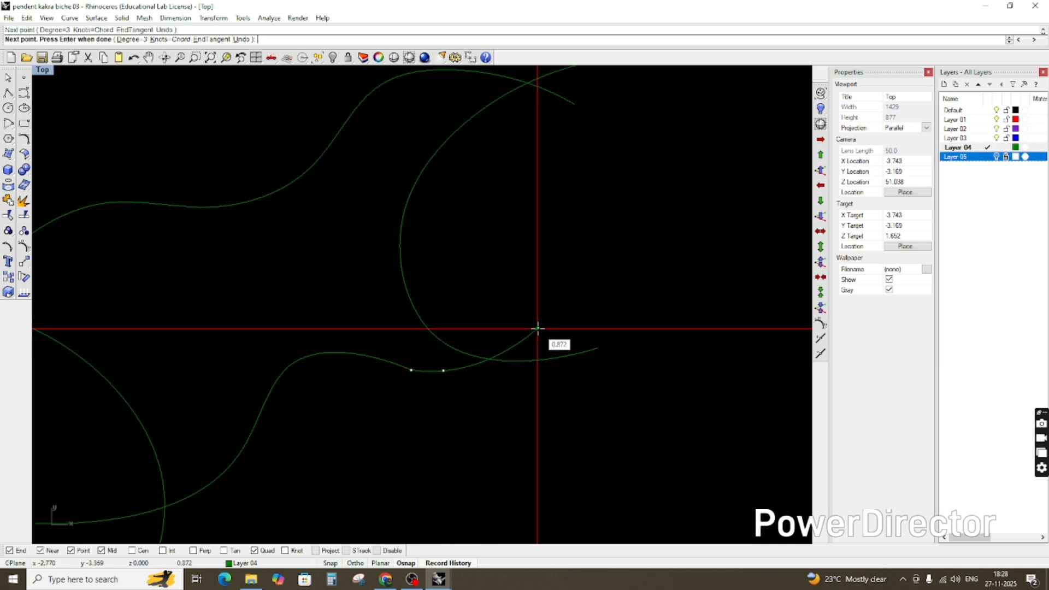
{"action": "left_click", "coordinate": [538, 328]}
{"action": "right_click", "coordinate": [538, 328]}
Step: Draw straight lines joining the upper and lower outlines at their narrow-end endpoints and across the neck
{"action": "scroll", "coordinate": [538, 328], "scroll_direction": "down", "scroll_amount": 8}
{"action": "scroll", "coordinate": [423, 340], "scroll_direction": "down", "scroll_amount": 5}
{"action": "scroll", "coordinate": [454, 342], "scroll_direction": "up", "scroll_amount": 5}
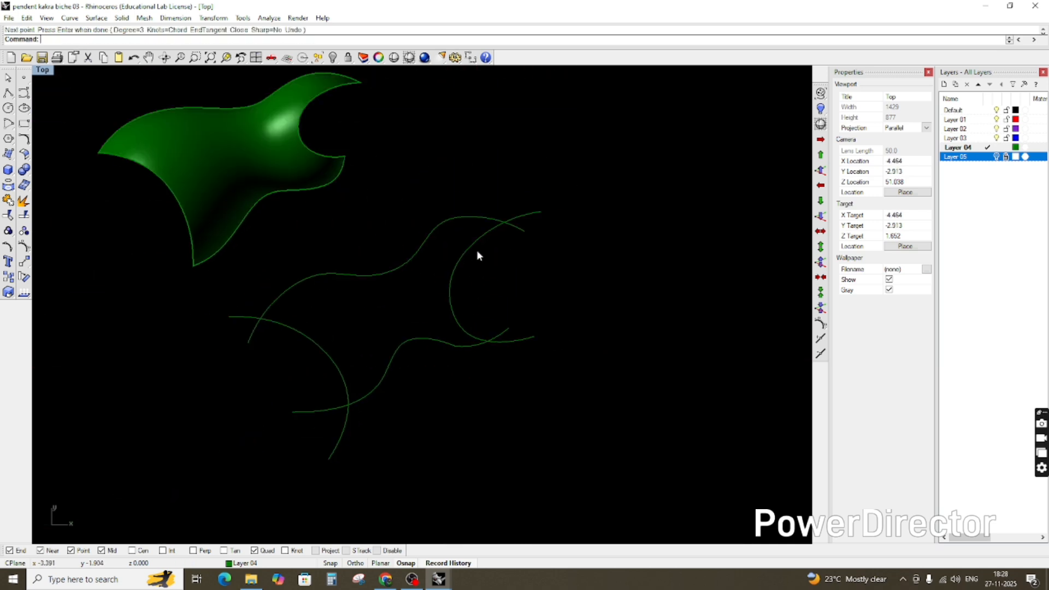
{"action": "type", "text": "line"}
{"action": "key", "text": "Return"}
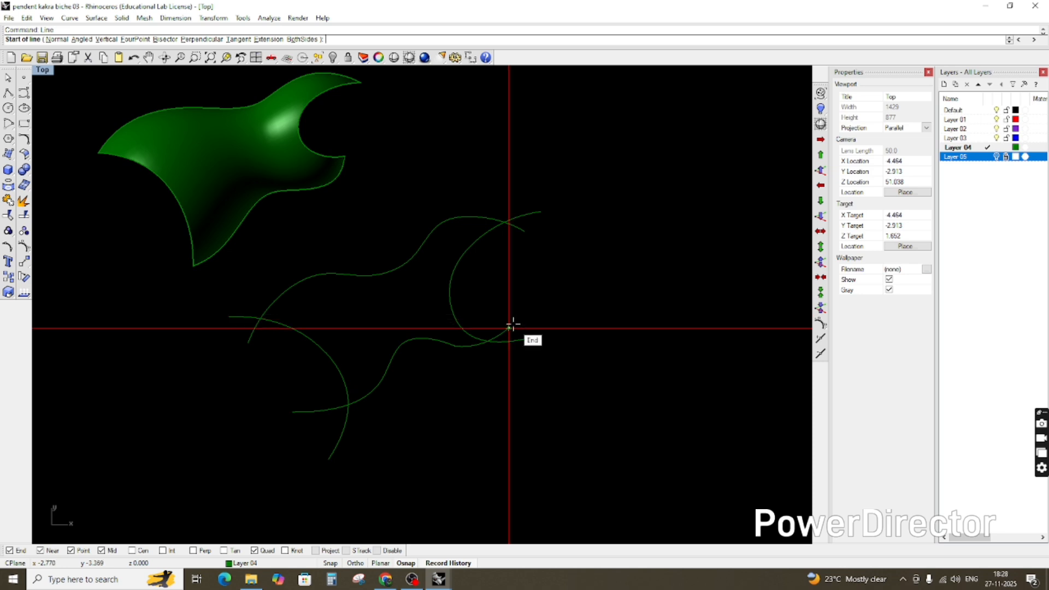
{"action": "left_click", "coordinate": [509, 328]}
{"action": "left_click", "coordinate": [526, 229]}
{"action": "right_click", "coordinate": [445, 264]}
{"action": "left_click", "coordinate": [419, 249]}
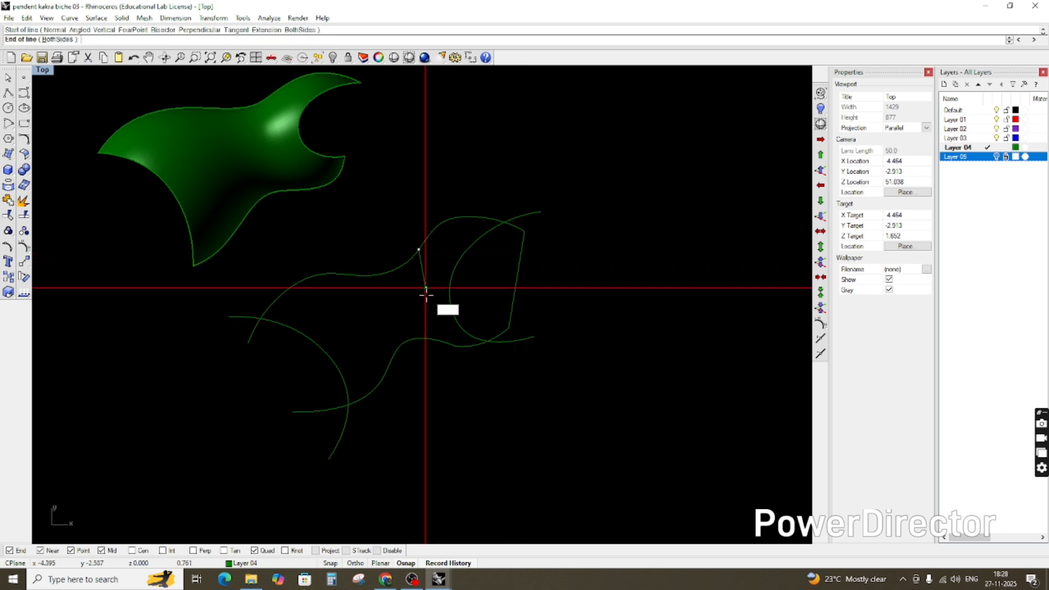
{"action": "left_click", "coordinate": [421, 337]}
Step: Draw two more straight lines between the outlines, one across the wide body and one joining their wide-end endpoints
{"action": "right_click", "coordinate": [305, 276]}
{"action": "left_click", "coordinate": [308, 277]}
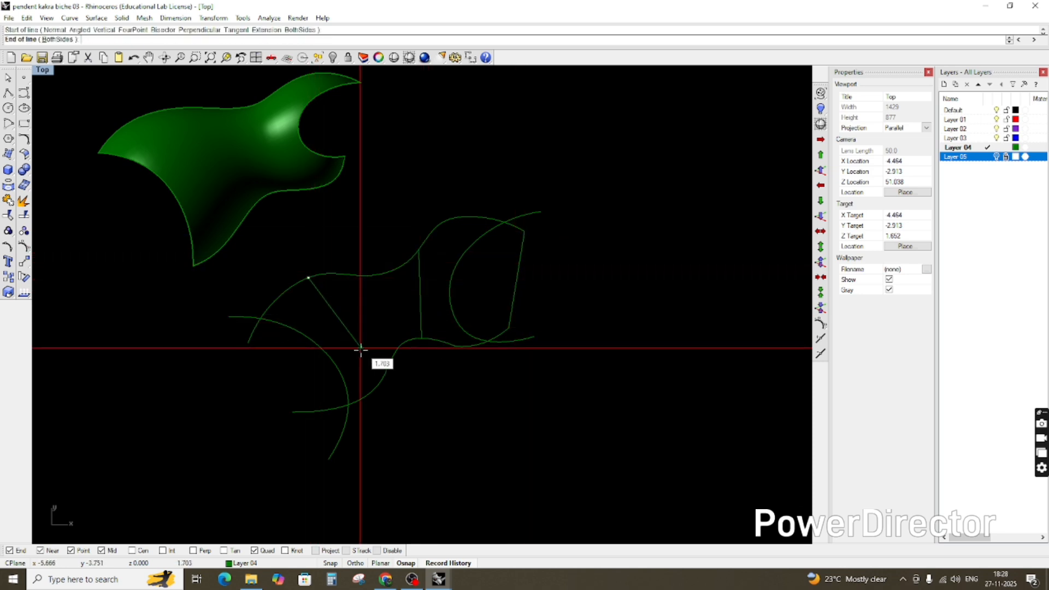
{"action": "left_click", "coordinate": [375, 387]}
{"action": "right_click", "coordinate": [273, 352]}
{"action": "left_click", "coordinate": [249, 343]}
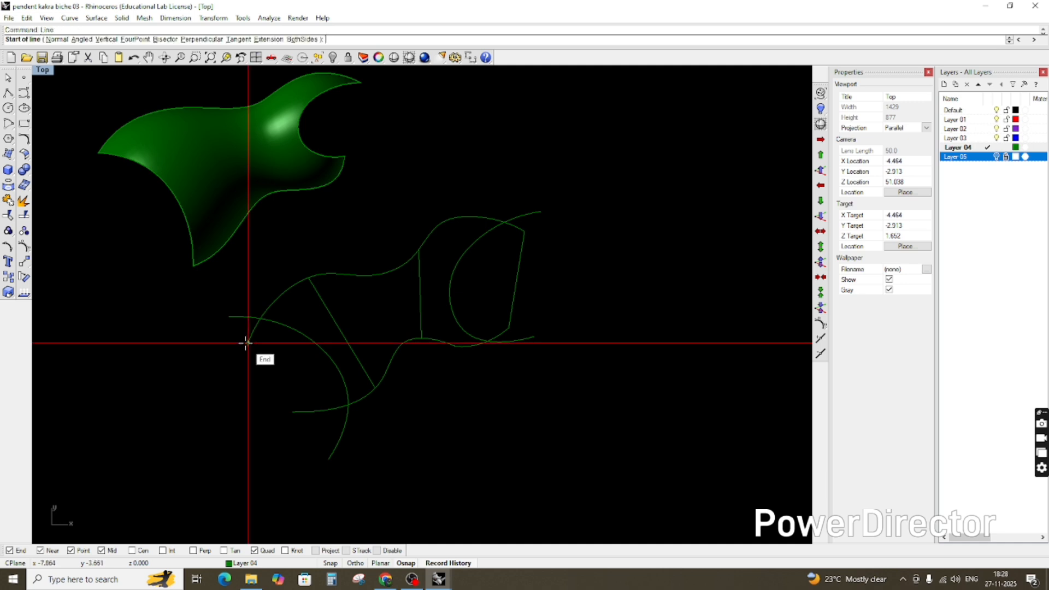
{"action": "left_click", "coordinate": [291, 413]}
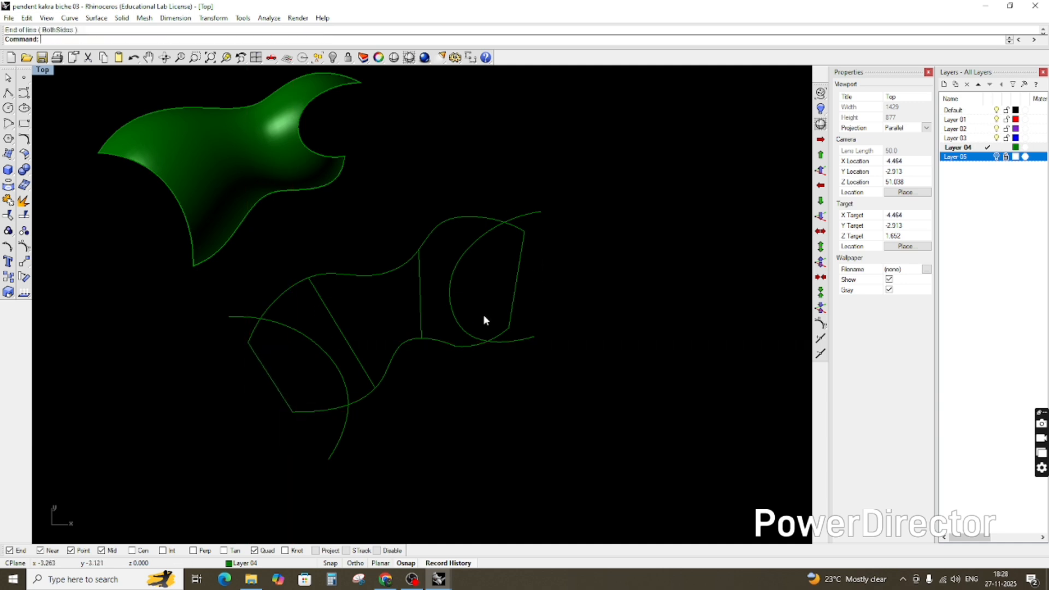
Step: Highlight the two end arcs of the sketch and compare them with the curved cutouts of the original segment
{"action": "scroll", "coordinate": [374, 302], "scroll_direction": "down", "scroll_amount": 5}
{"action": "scroll", "coordinate": [340, 314], "scroll_direction": "up", "scroll_amount": 5}
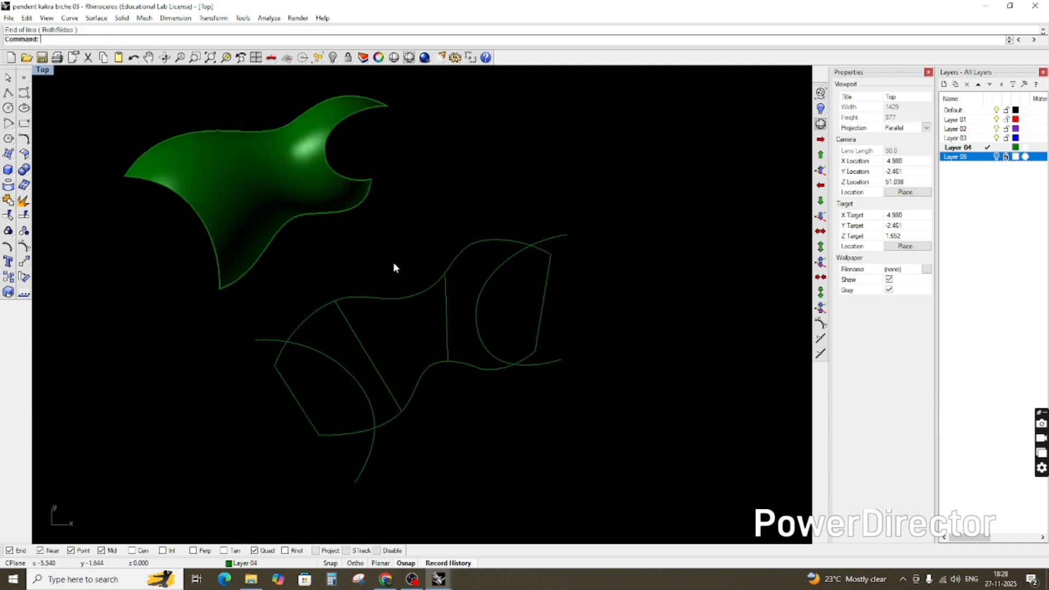
{"action": "scroll", "coordinate": [291, 355], "scroll_direction": "up", "scroll_amount": 2}
{"action": "scroll", "coordinate": [287, 373], "scroll_direction": "down", "scroll_amount": 6}
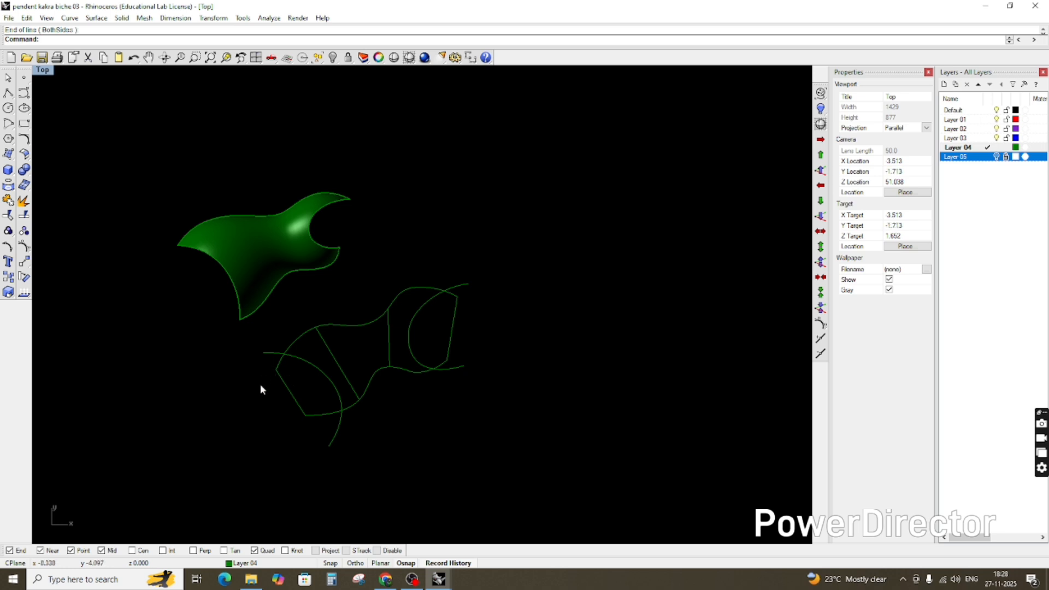
{"action": "right_click_drag", "start_coordinate": [261, 385], "coordinate": [232, 310], "text": "ctrl+shift"}
{"action": "key", "text": "ctrl+F1"}
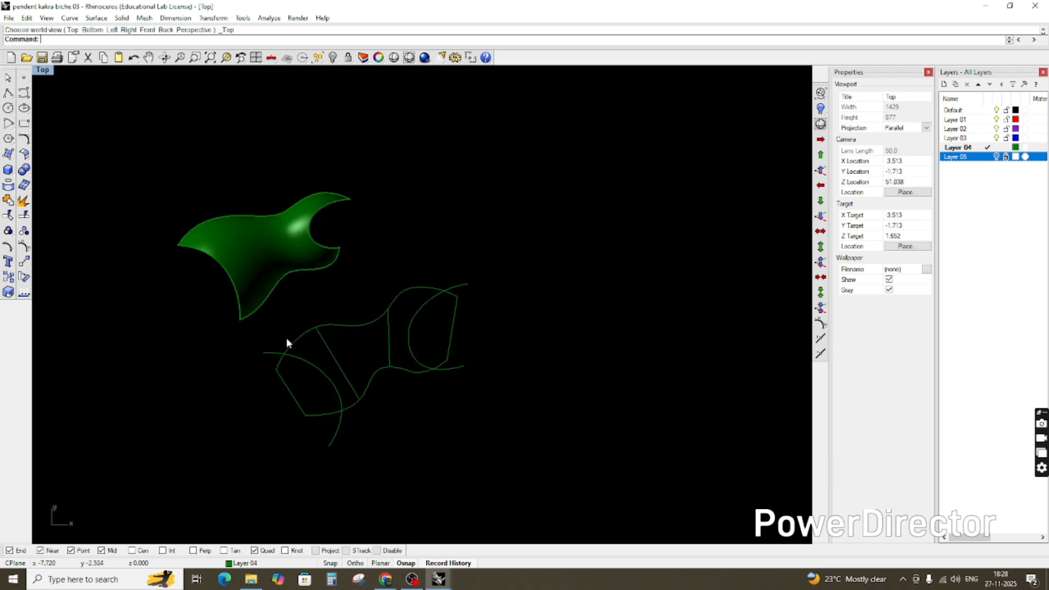
{"action": "right_click_drag", "start_coordinate": [296, 359], "coordinate": [320, 302]}
{"action": "scroll", "coordinate": [320, 302], "scroll_direction": "up", "scroll_amount": 2}
{"action": "left_click", "coordinate": [321, 300]}
{"action": "left_click", "coordinate": [460, 253], "text": "shift"}
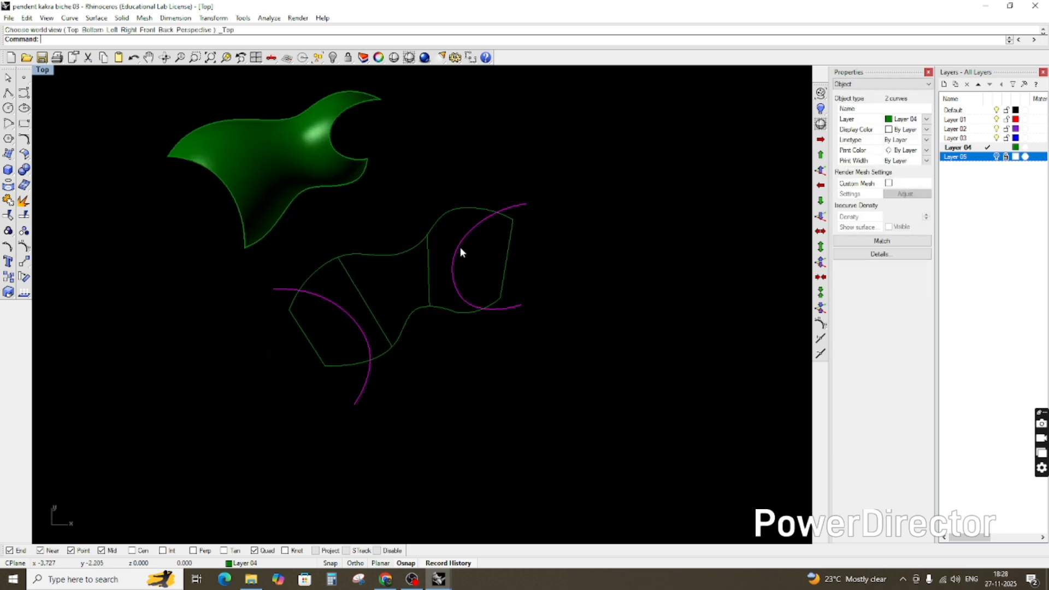
{"action": "right_click_drag", "start_coordinate": [483, 250], "coordinate": [473, 289]}
{"action": "scroll", "coordinate": [391, 267], "scroll_direction": "down", "scroll_amount": 6}
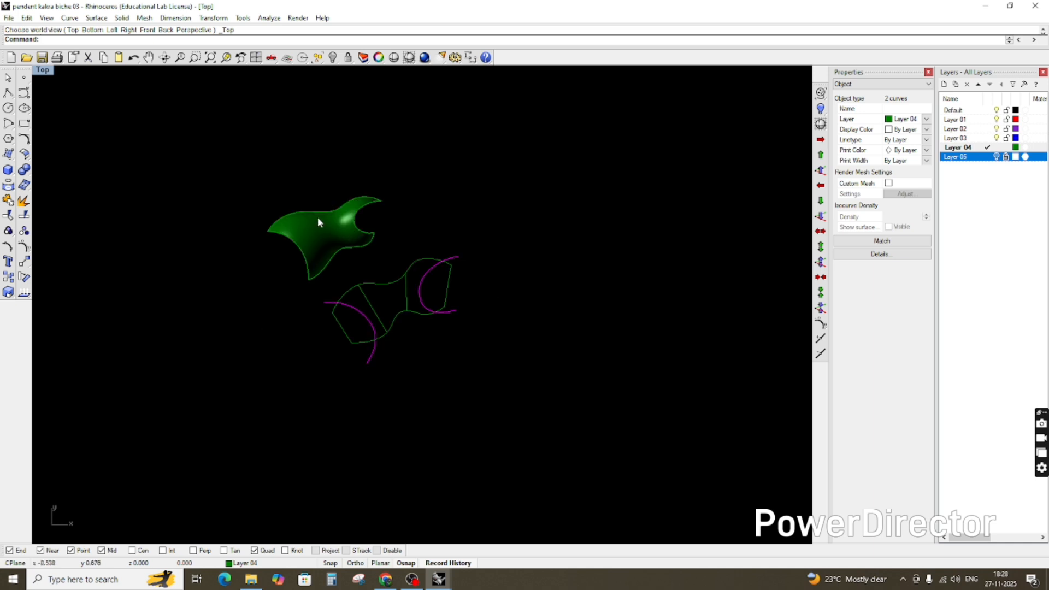
{"action": "scroll", "coordinate": [318, 218], "scroll_direction": "up", "scroll_amount": 4}
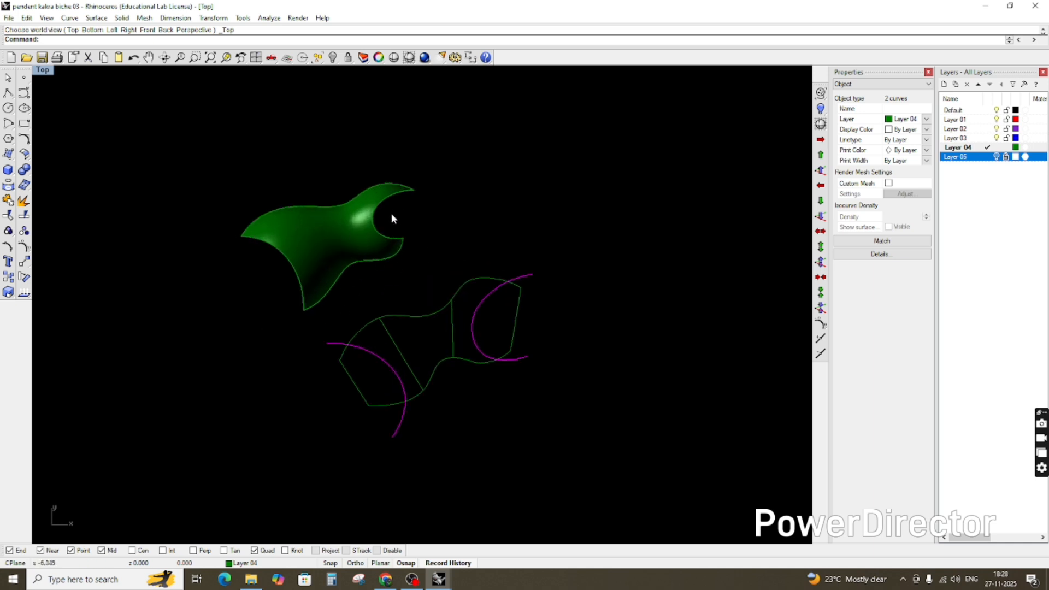
{"action": "scroll", "coordinate": [409, 207], "scroll_direction": "up", "scroll_amount": 2}
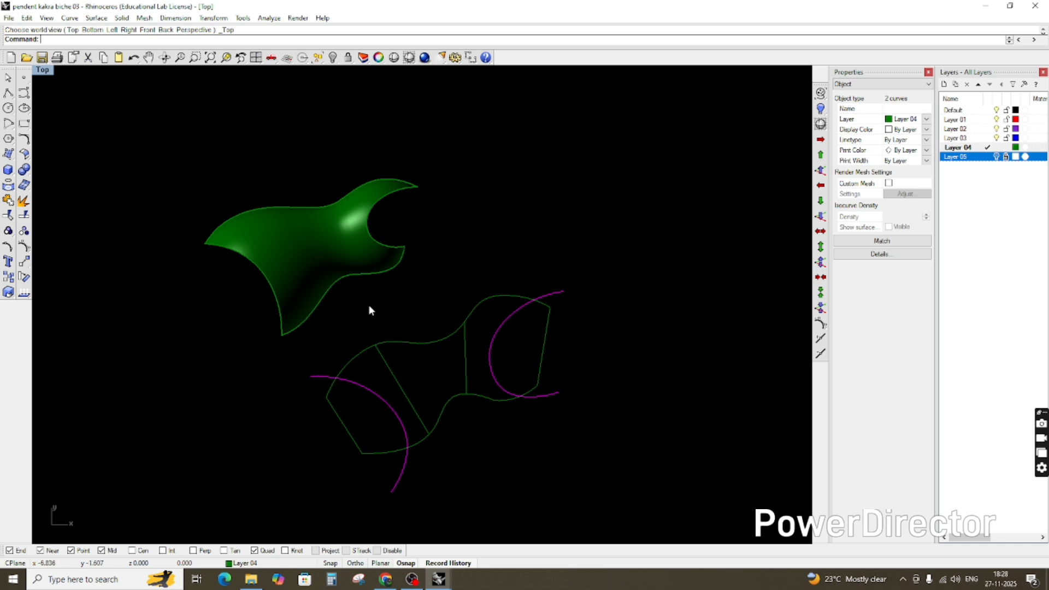
{"action": "right_click_drag", "start_coordinate": [353, 383], "coordinate": [337, 421], "text": "ctrl+shift"}
Step: Delete all the sketched outline curves, end arcs and cross lines, keeping only the original arm segment
{"action": "left_click_drag", "start_coordinate": [404, 425], "coordinate": [546, 273]}
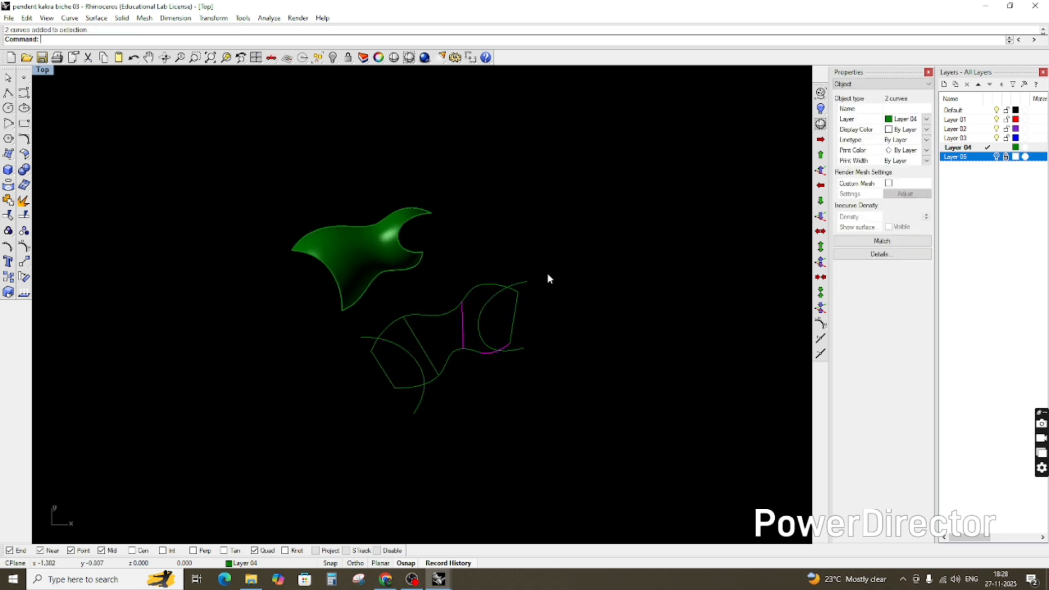
{"action": "left_click_drag", "start_coordinate": [468, 300], "coordinate": [394, 397]}
{"action": "key", "text": "Delete"}
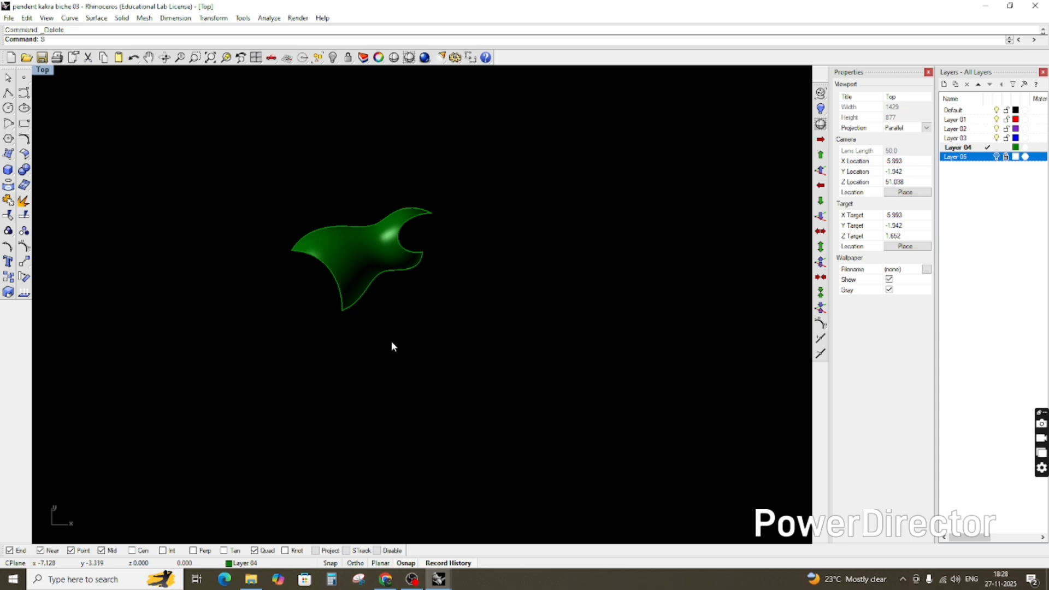
Step: Show all hidden parts of the scorpion again and bring the arm segment behind the smaller claw into close view
{"action": "key", "text": "ctrl+alt+h"}
{"action": "scroll", "coordinate": [348, 296], "scroll_direction": "down", "scroll_amount": 7}
{"action": "right_click_drag", "start_coordinate": [462, 307], "coordinate": [423, 338]}
{"action": "scroll", "coordinate": [391, 300], "scroll_direction": "up", "scroll_amount": 8}
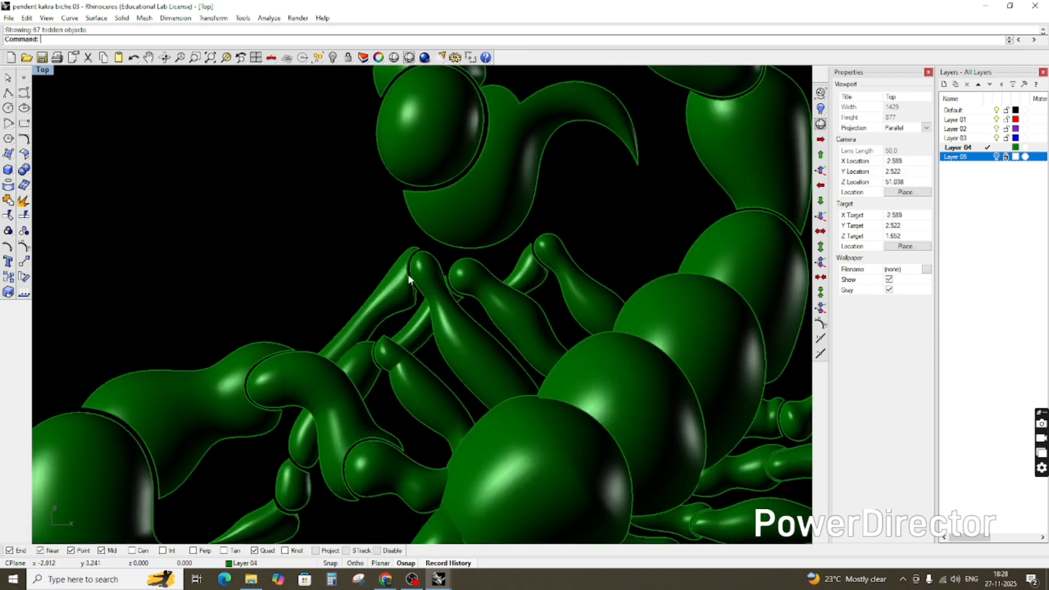
{"action": "right_click_drag", "start_coordinate": [408, 280], "coordinate": [217, 316]}
{"action": "scroll", "coordinate": [217, 321], "scroll_direction": "up", "scroll_amount": 6}
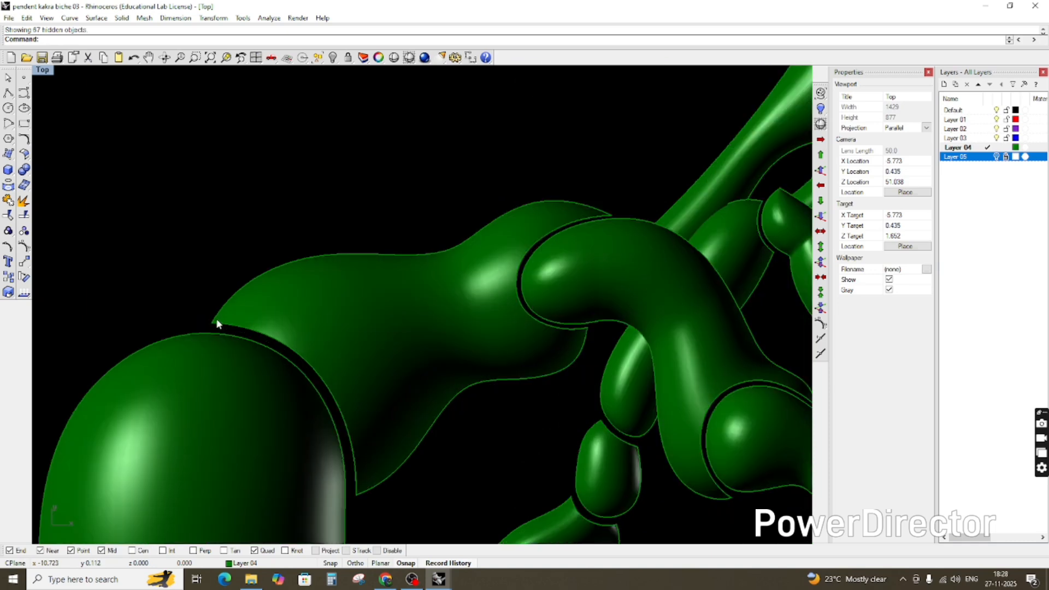
Step: Examine the joints between the arm segments in close-up and the whole scorpion at an angle, ending in the top view
{"action": "scroll", "coordinate": [222, 321], "scroll_direction": "down", "scroll_amount": 8}
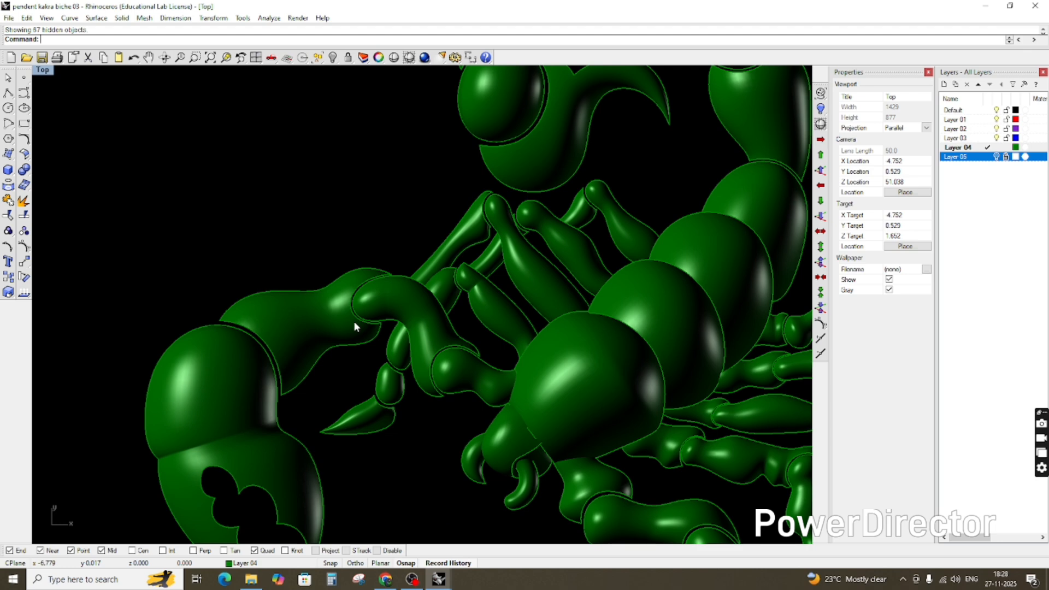
{"action": "scroll", "coordinate": [354, 322], "scroll_direction": "down", "scroll_amount": 8}
{"action": "scroll", "coordinate": [445, 320], "scroll_direction": "up", "scroll_amount": 4}
{"action": "right_click_drag", "start_coordinate": [448, 283], "coordinate": [402, 322]}
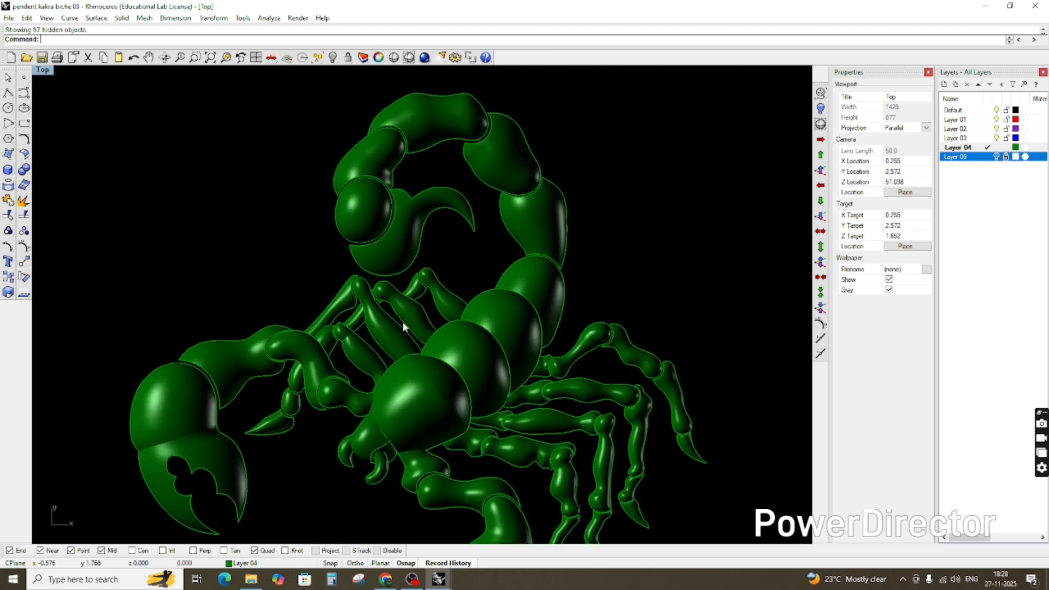
{"action": "scroll", "coordinate": [267, 309], "scroll_direction": "up", "scroll_amount": 6}
{"action": "scroll", "coordinate": [289, 299], "scroll_direction": "up", "scroll_amount": 5}
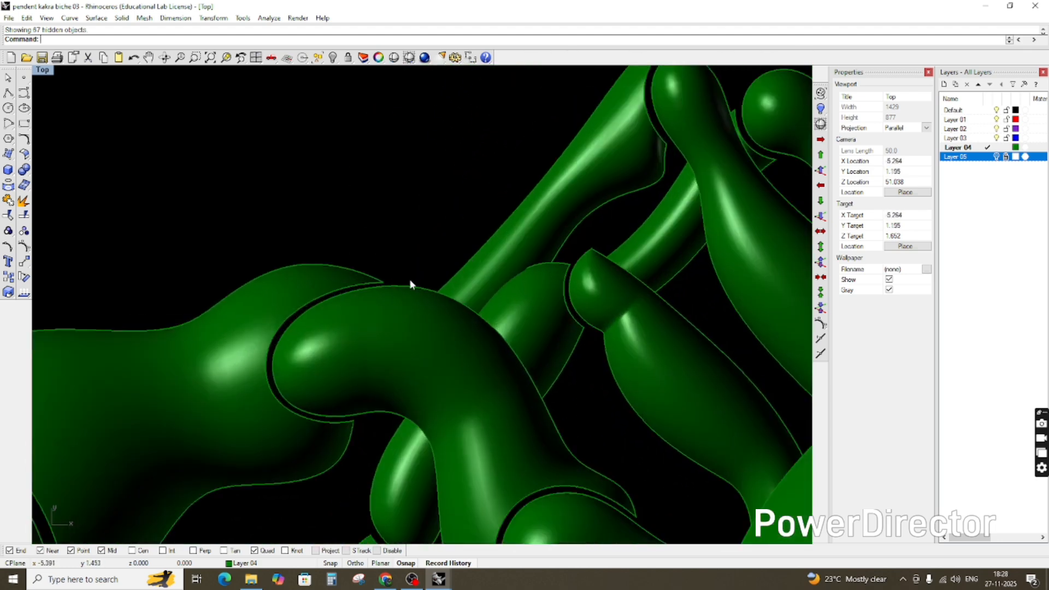
{"action": "scroll", "coordinate": [405, 283], "scroll_direction": "up", "scroll_amount": 2}
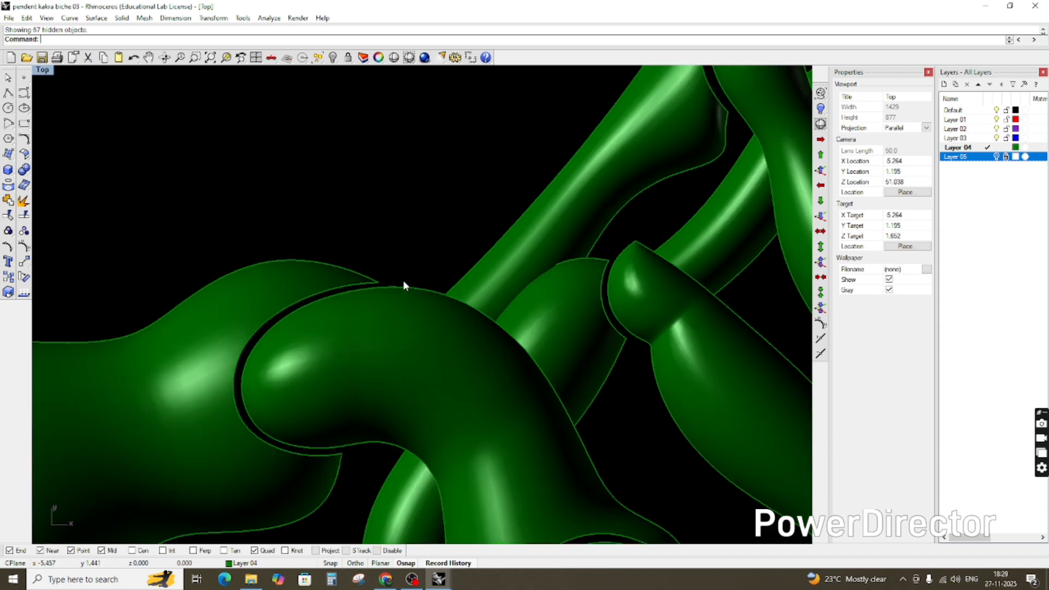
{"action": "scroll", "coordinate": [394, 437], "scroll_direction": "down", "scroll_amount": 6}
{"action": "scroll", "coordinate": [404, 264], "scroll_direction": "down", "scroll_amount": 8}
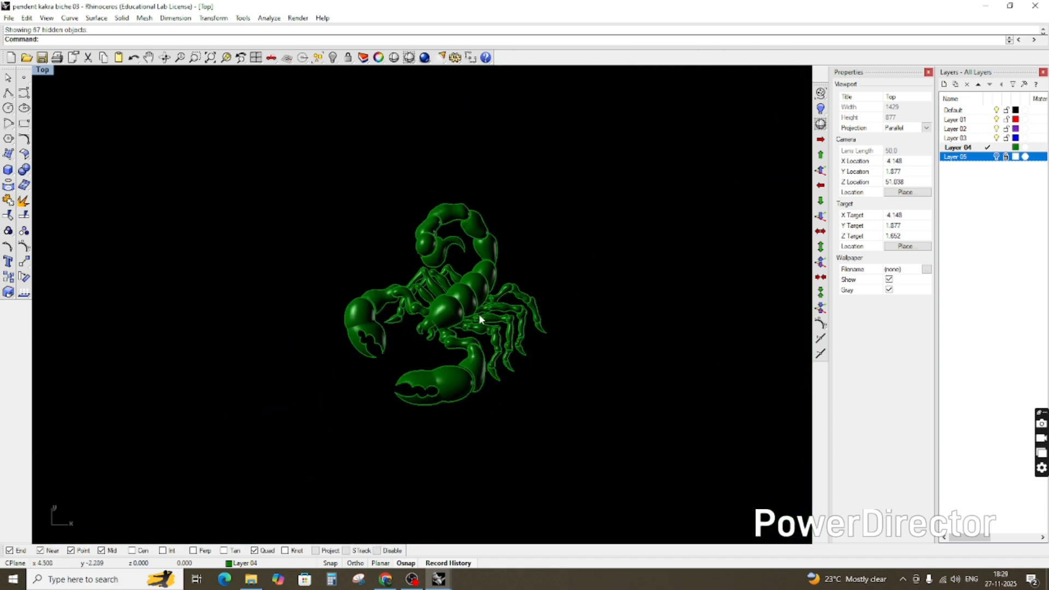
{"action": "scroll", "coordinate": [481, 313], "scroll_direction": "up", "scroll_amount": 3}
{"action": "right_click_drag", "start_coordinate": [621, 306], "coordinate": [450, 365], "text": "ctrl+shift"}
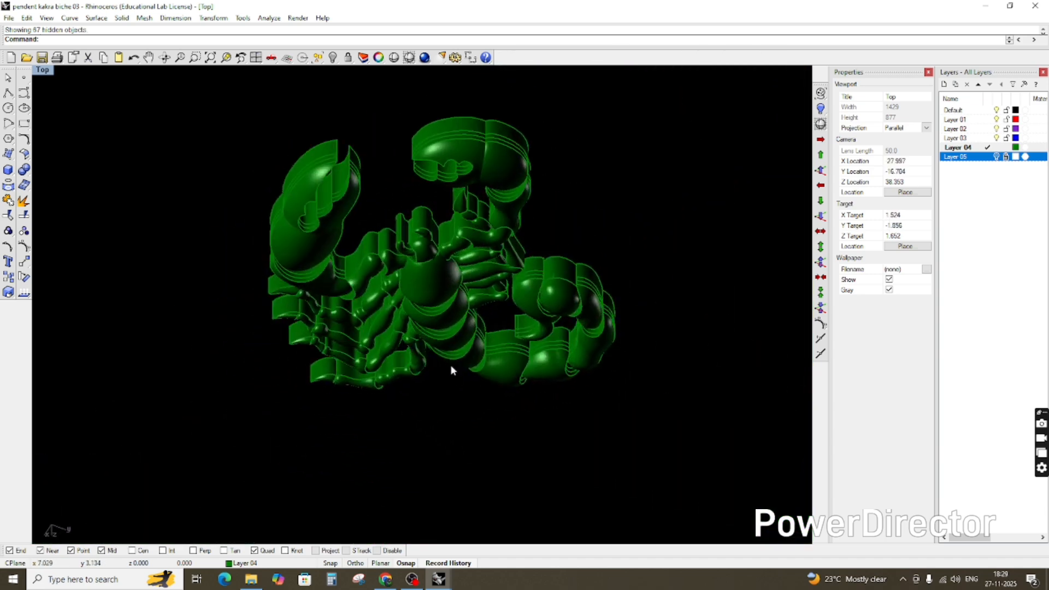
{"action": "key", "text": "ctrl+F1"}
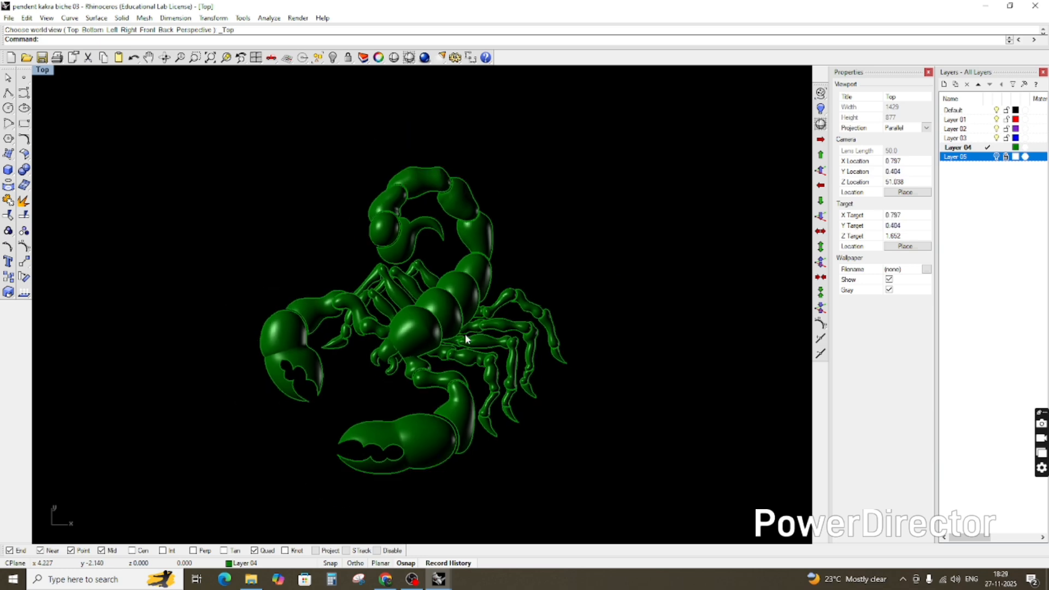
Step: Preview all scorpion parts with the EMap polished gold environment map
{"action": "left_click_drag", "start_coordinate": [217, 155], "coordinate": [631, 524]}
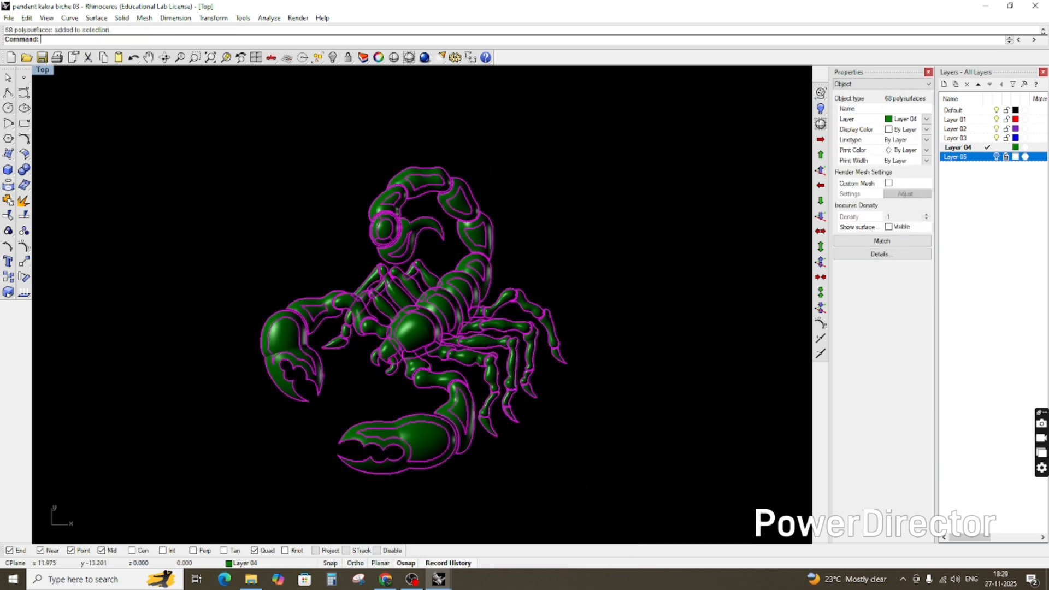
{"action": "type", "text": "EMap"}
{"action": "key", "text": "Return"}
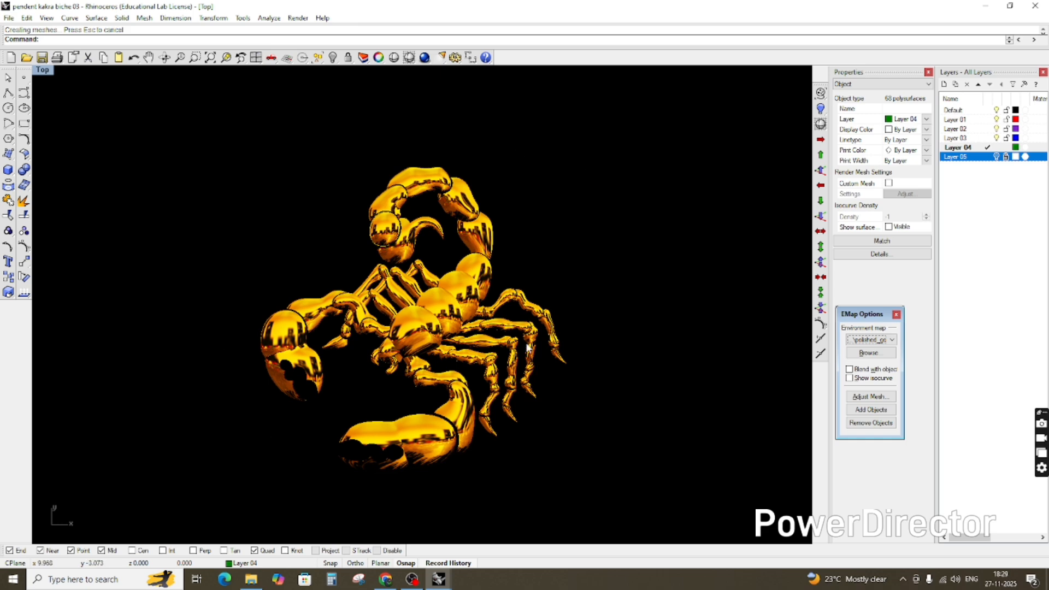
{"action": "scroll", "coordinate": [509, 328], "scroll_direction": "down", "scroll_amount": 4}
{"action": "scroll", "coordinate": [552, 325], "scroll_direction": "up", "scroll_amount": 2}
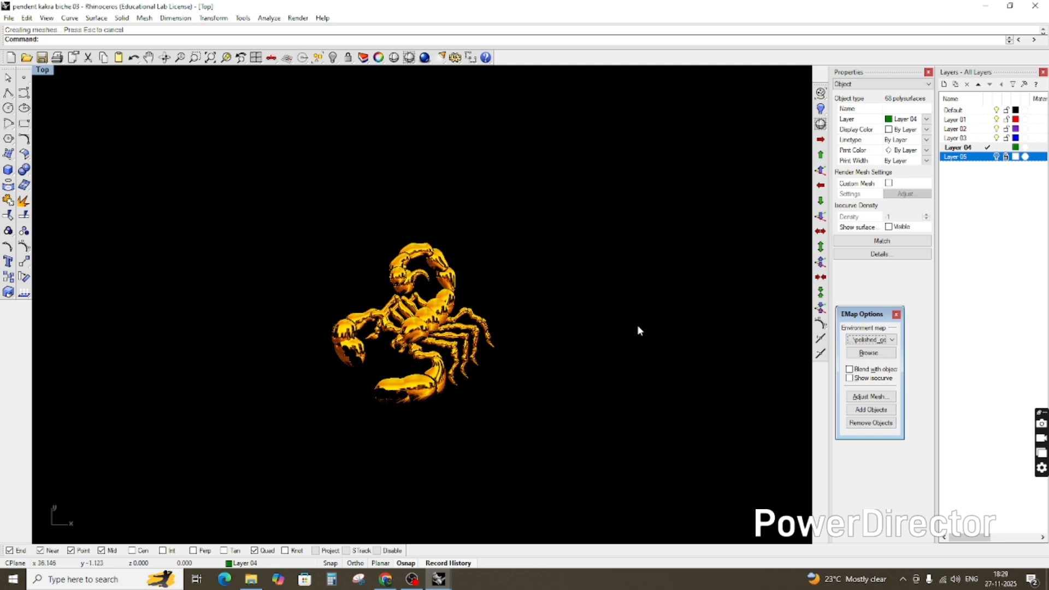
{"action": "scroll", "coordinate": [429, 405], "scroll_direction": "up", "scroll_amount": 2}
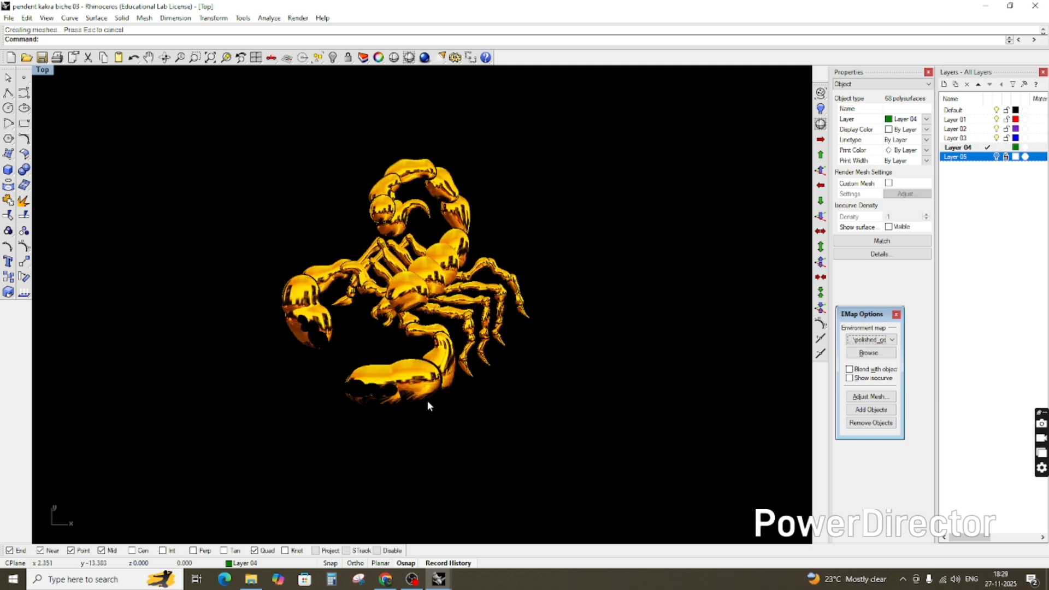
{"action": "scroll", "coordinate": [432, 401], "scroll_direction": "down", "scroll_amount": 2}
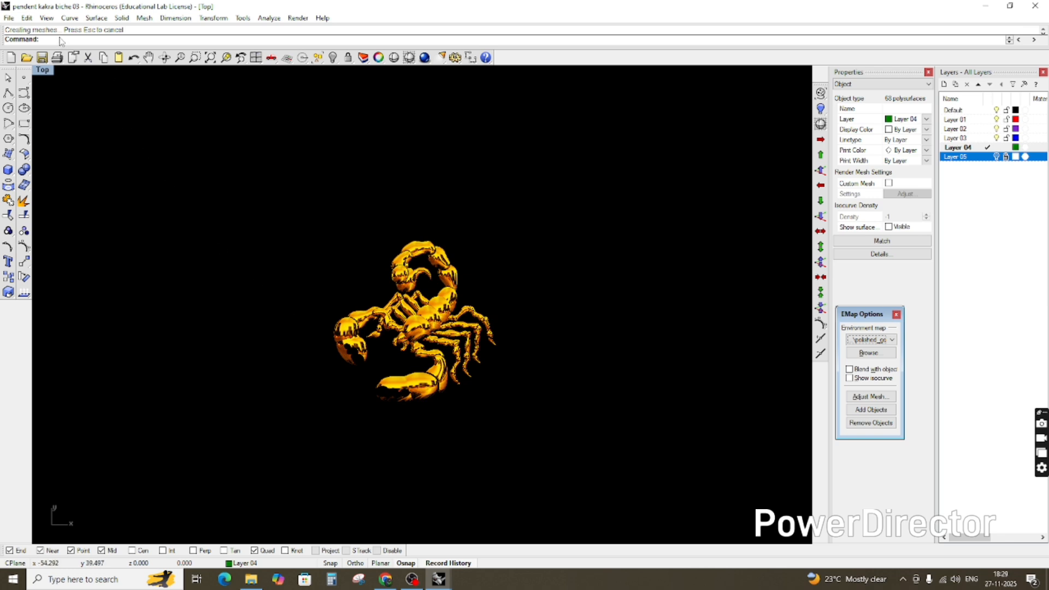
Step: Turn on GradientView, preview the scorpion with the sunset 2.png map and a silver-toned environment map, and close the EMap preview
{"action": "type", "text": "GradientView"}
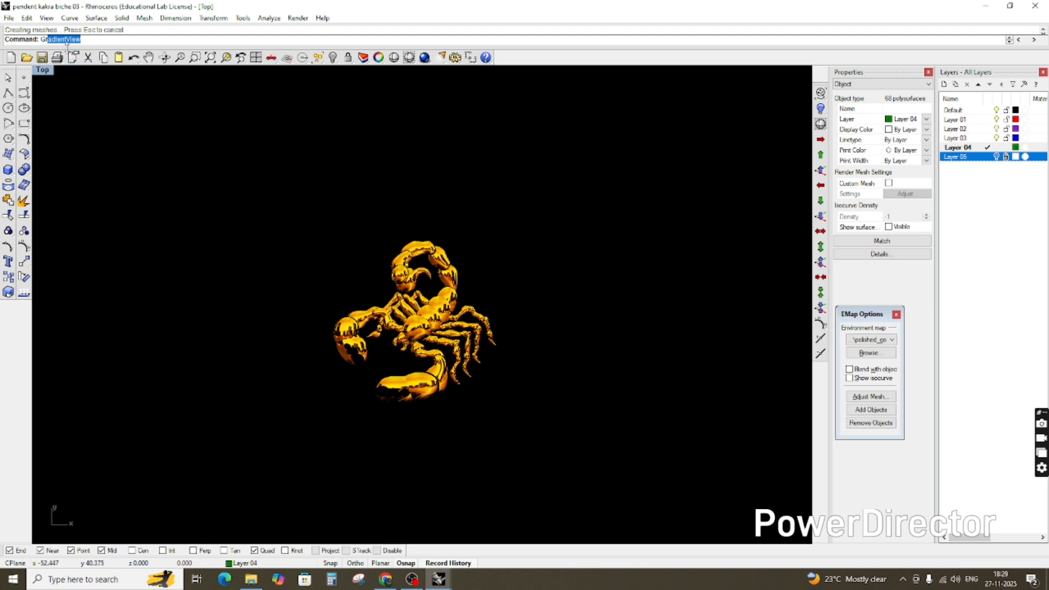
{"action": "key", "text": "Return"}
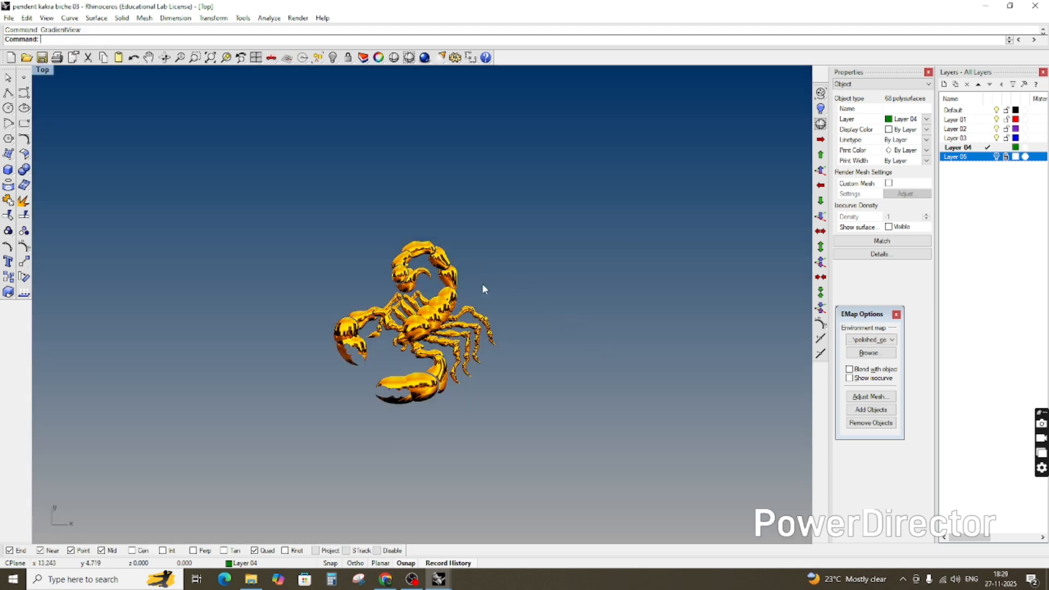
{"action": "left_click", "coordinate": [882, 341]}
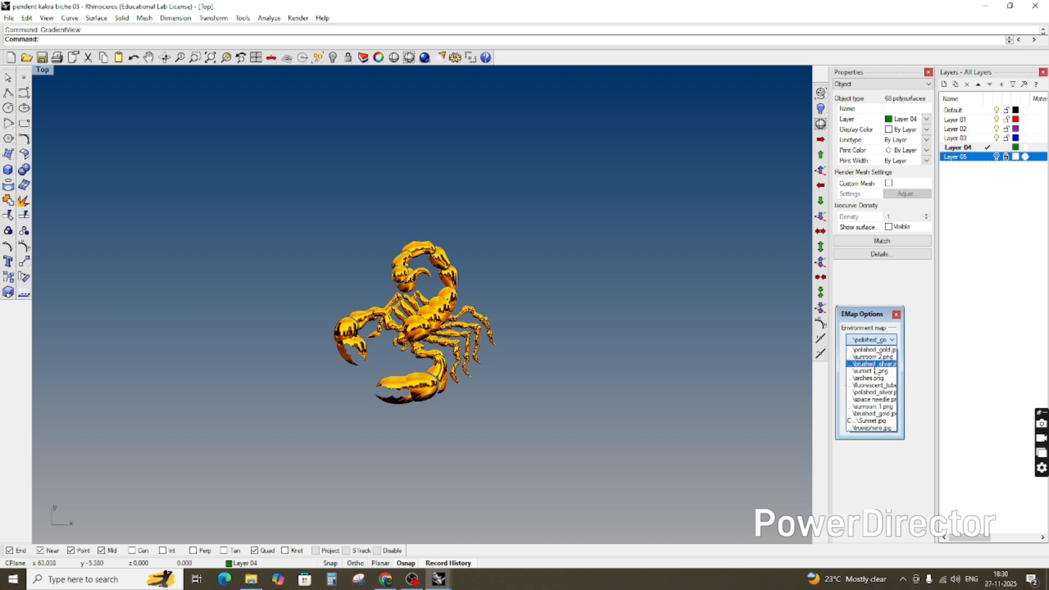
{"action": "left_click", "coordinate": [878, 369]}
{"action": "left_click", "coordinate": [882, 339]}
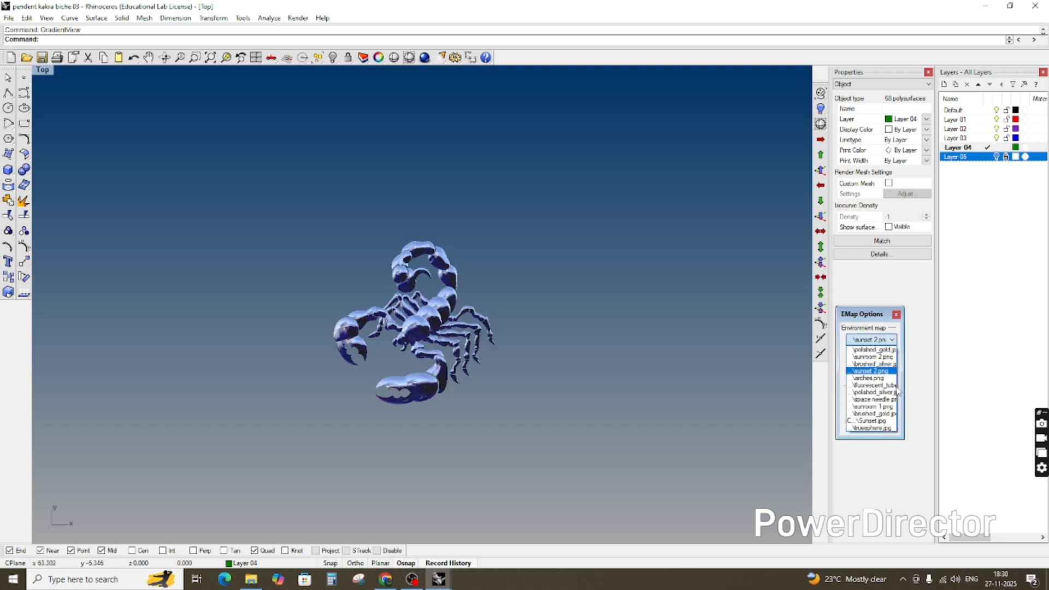
{"action": "left_click", "coordinate": [873, 398]}
{"action": "left_click", "coordinate": [895, 315]}
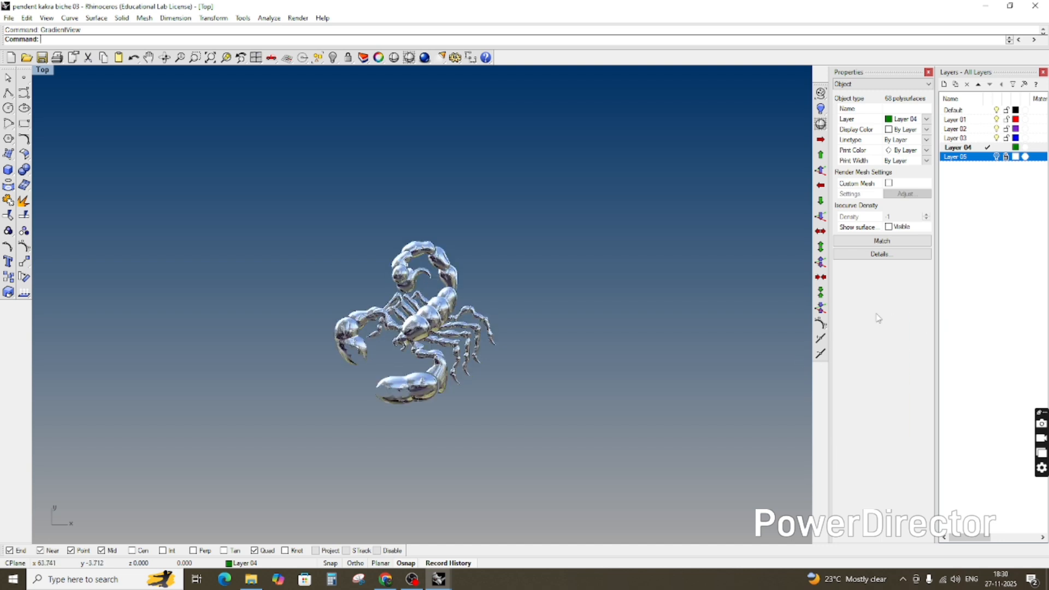
Step: Set the display color of all scorpion parts to Yellow
{"action": "left_click", "coordinate": [274, 207]}
{"action": "left_click_drag", "start_coordinate": [254, 192], "coordinate": [625, 506]}
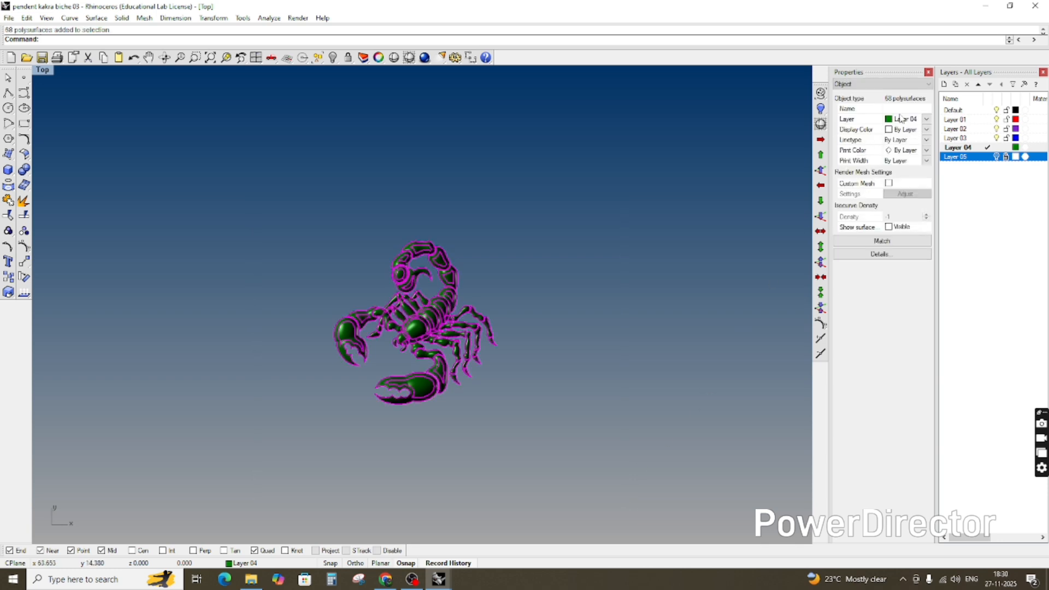
{"action": "left_click", "coordinate": [926, 129]}
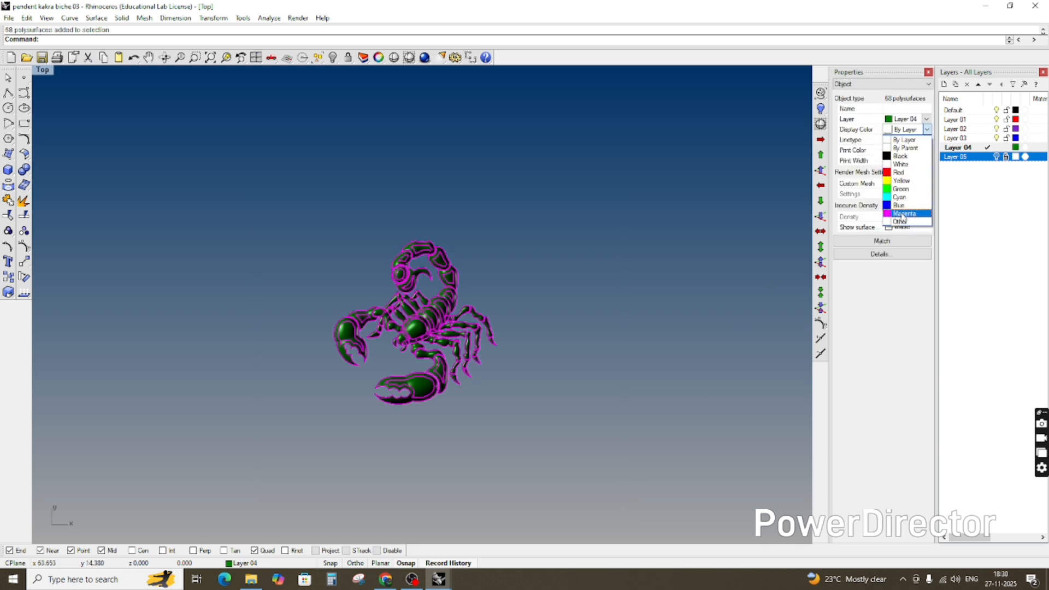
{"action": "left_click", "coordinate": [901, 181]}
{"action": "left_click", "coordinate": [630, 243]}
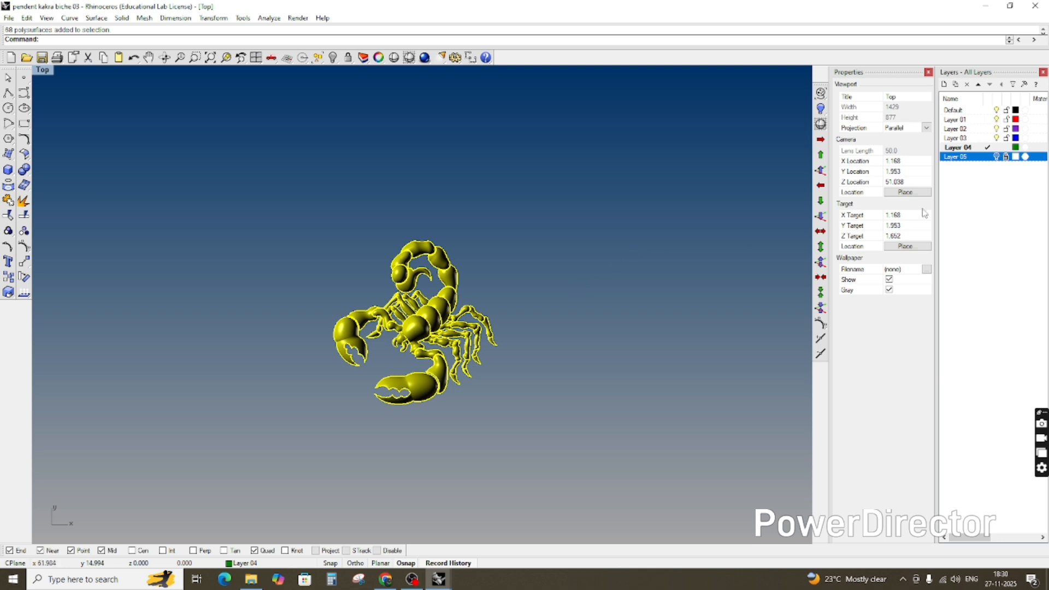
Step: Undo the display color change and turn off the gradient background
{"action": "key", "text": "ctrl+z"}
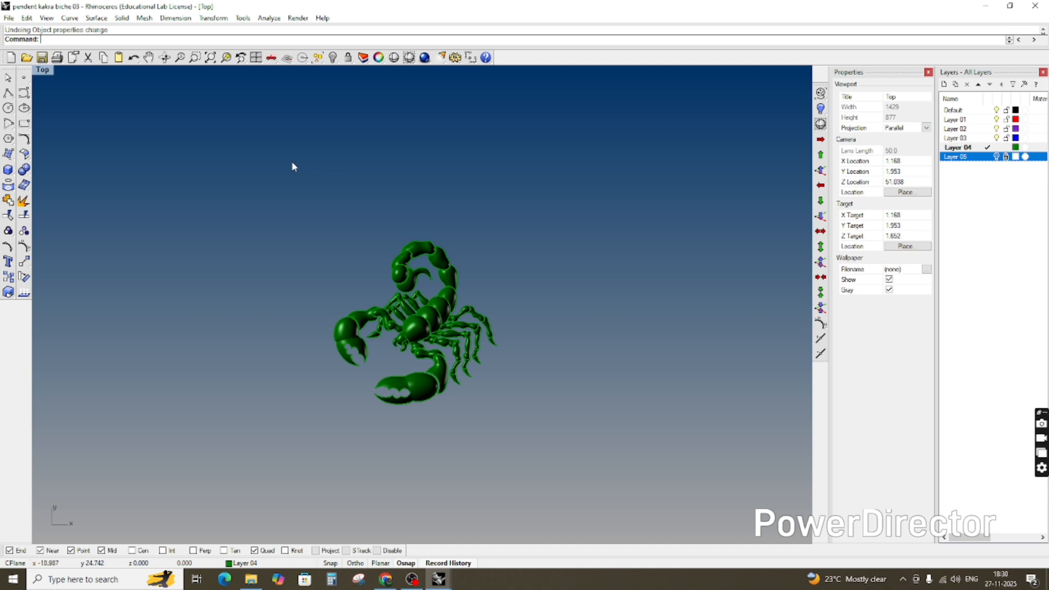
{"action": "type", "text": "GradientView"}
{"action": "key", "text": "Return"}
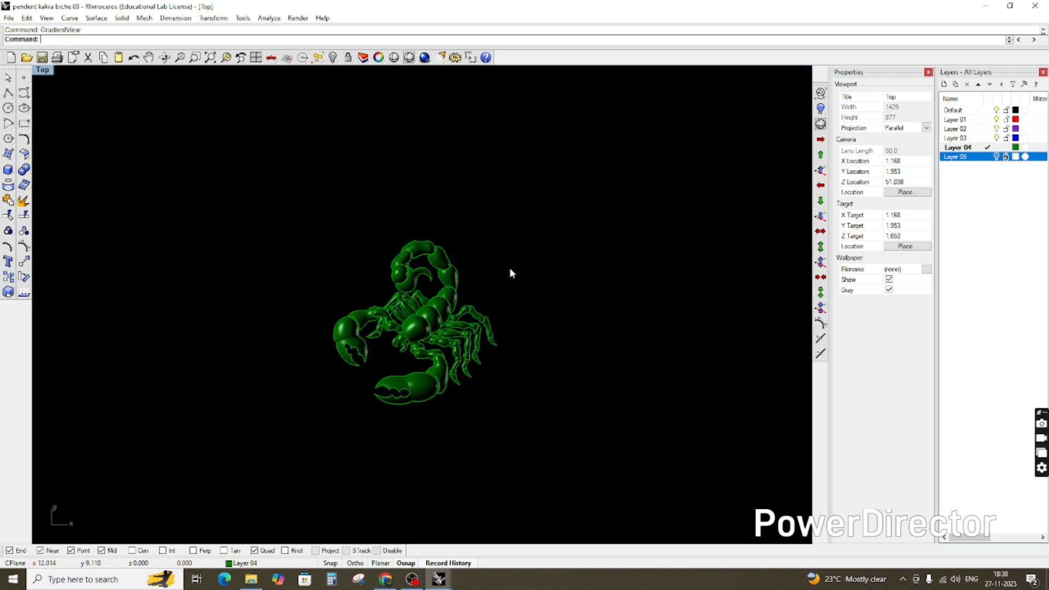
Step: Examine the green scorpion's claws, body and legs from near and far and from a tilted angle, ending in the top view
{"action": "scroll", "coordinate": [468, 339], "scroll_direction": "up", "scroll_amount": 3}
{"action": "scroll", "coordinate": [431, 325], "scroll_direction": "down", "scroll_amount": 3}
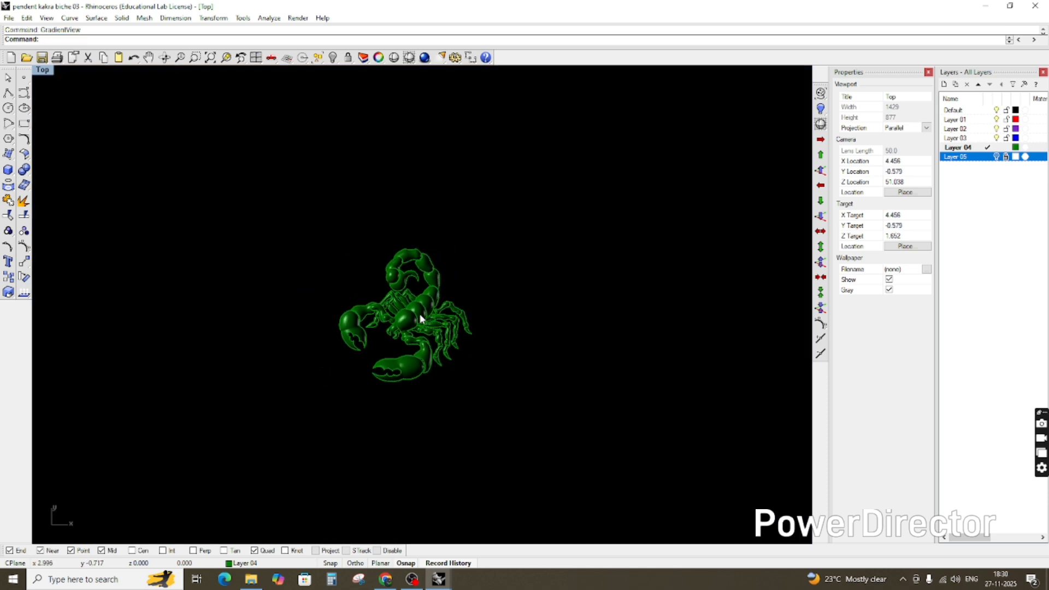
{"action": "scroll", "coordinate": [382, 328], "scroll_direction": "up", "scroll_amount": 2}
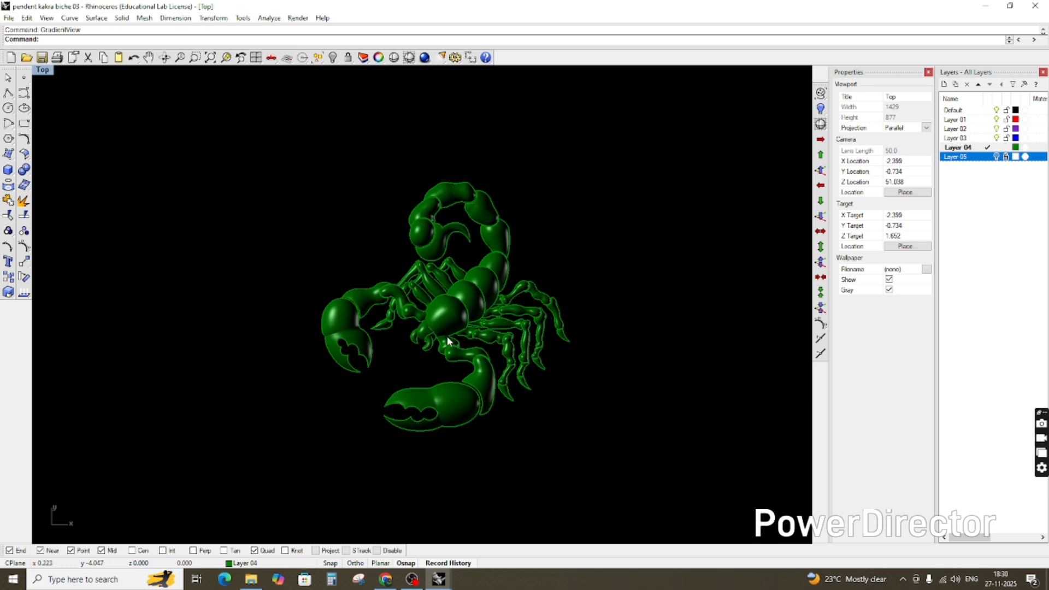
{"action": "scroll", "coordinate": [443, 339], "scroll_direction": "up", "scroll_amount": 2}
{"action": "right_click_drag", "start_coordinate": [591, 428], "coordinate": [382, 325]}
{"action": "scroll", "coordinate": [556, 418], "scroll_direction": "down", "scroll_amount": 5}
{"action": "scroll", "coordinate": [372, 359], "scroll_direction": "up", "scroll_amount": 5}
{"action": "scroll", "coordinate": [340, 336], "scroll_direction": "up", "scroll_amount": 6}
{"action": "right_click_drag", "start_coordinate": [318, 342], "coordinate": [440, 400], "text": "ctrl+shift"}
{"action": "scroll", "coordinate": [574, 320], "scroll_direction": "down", "scroll_amount": 6}
{"action": "key", "text": "F5"}
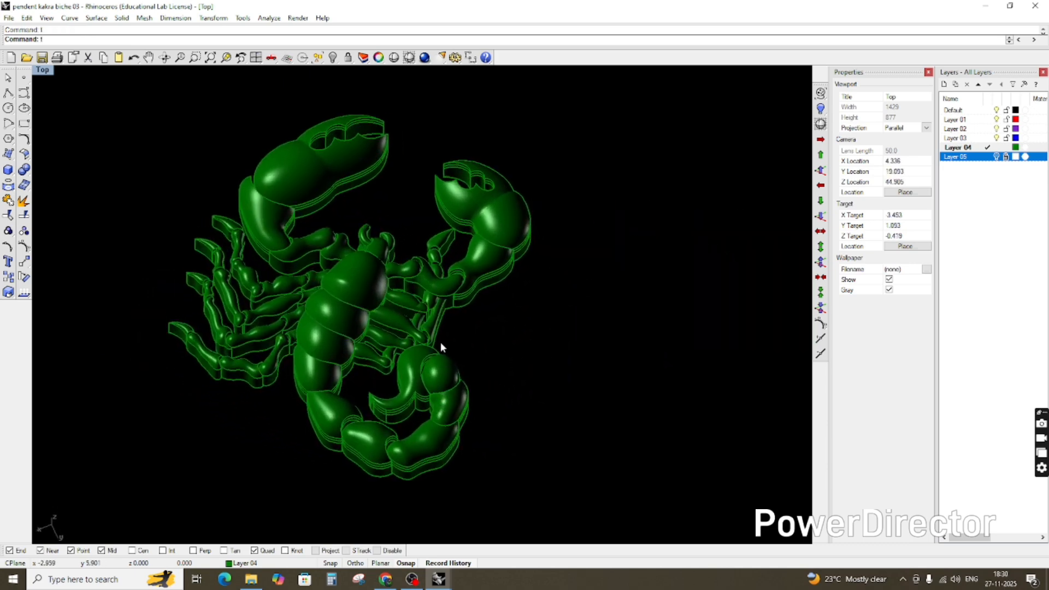
Step: Highlight the head segment and the body segments behind it in turn and examine how they overlap
{"action": "right_click_drag", "start_coordinate": [534, 340], "coordinate": [497, 326]}
{"action": "scroll", "coordinate": [449, 336], "scroll_direction": "up", "scroll_amount": 4}
{"action": "left_click", "coordinate": [449, 335]}
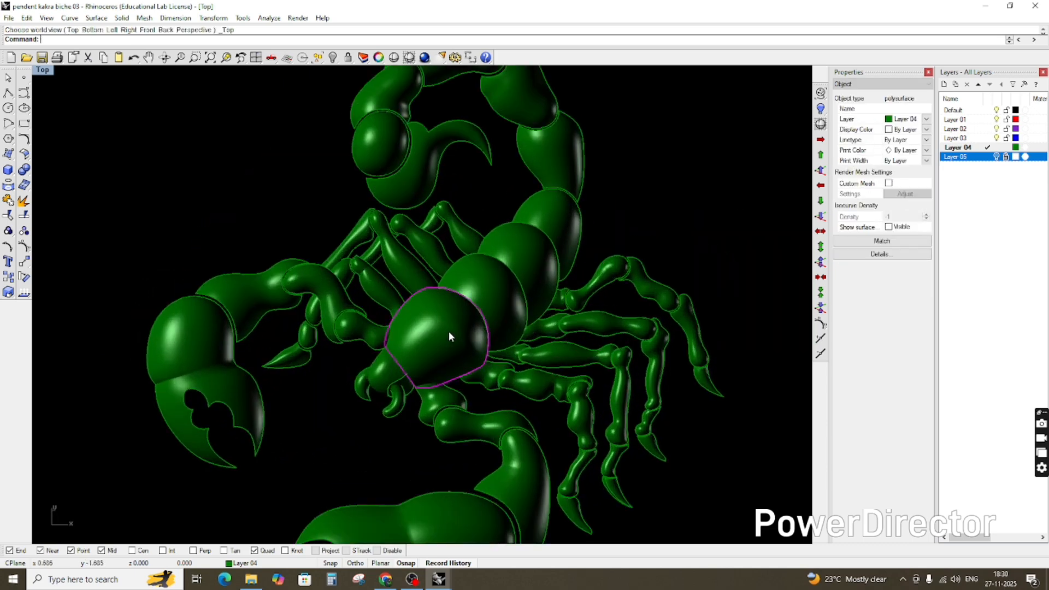
{"action": "left_click", "coordinate": [517, 284]}
{"action": "right_click_drag", "start_coordinate": [516, 284], "coordinate": [544, 294]}
{"action": "left_click", "coordinate": [537, 280]}
{"action": "scroll", "coordinate": [545, 294], "scroll_direction": "up", "scroll_amount": 5}
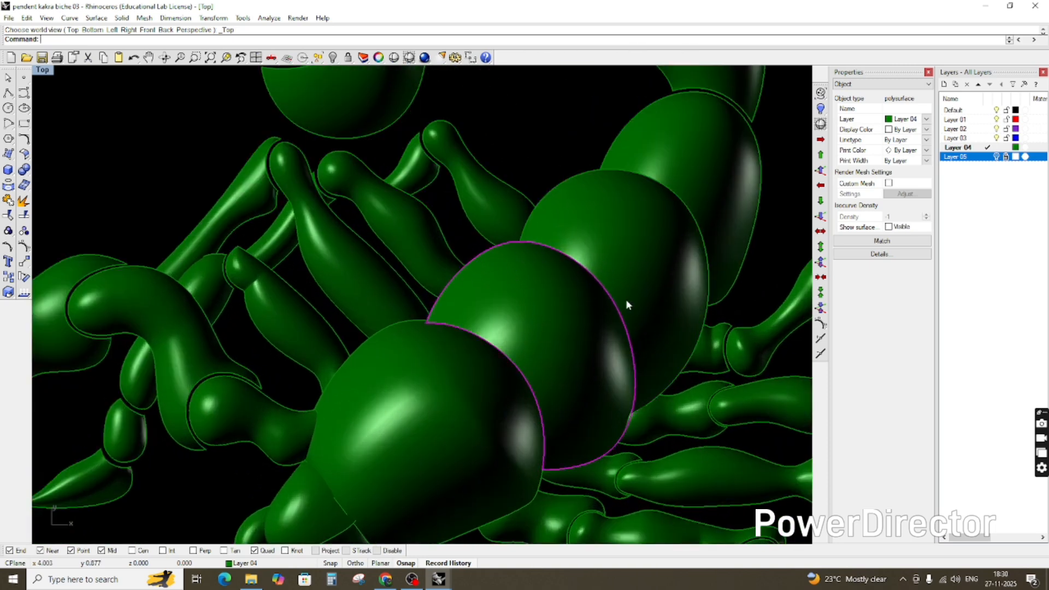
{"action": "scroll", "coordinate": [422, 342], "scroll_direction": "down", "scroll_amount": 5}
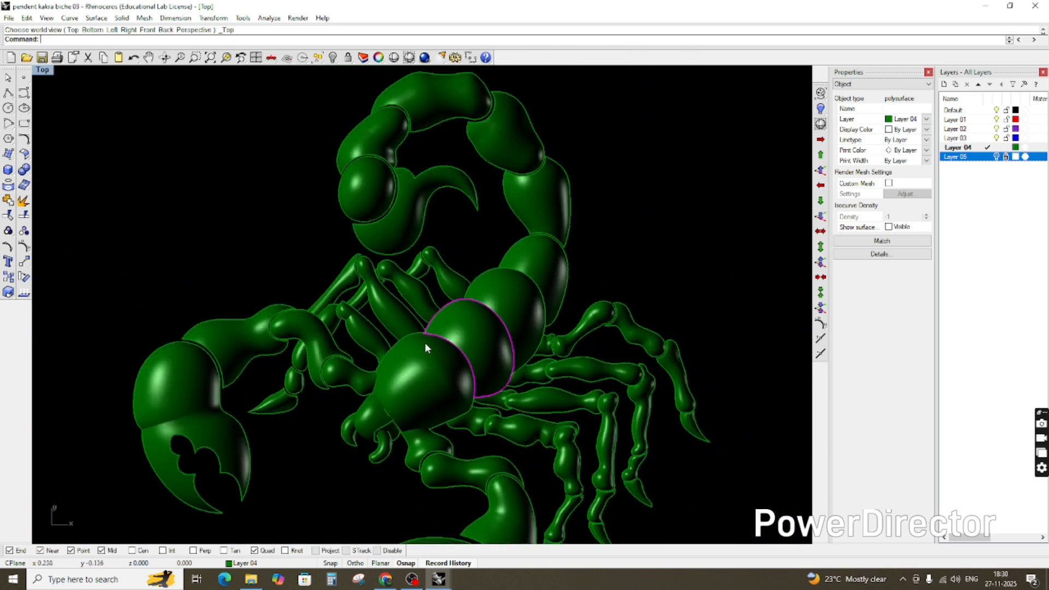
{"action": "scroll", "coordinate": [440, 368], "scroll_direction": "up", "scroll_amount": 2}
{"action": "left_click", "coordinate": [440, 369]}
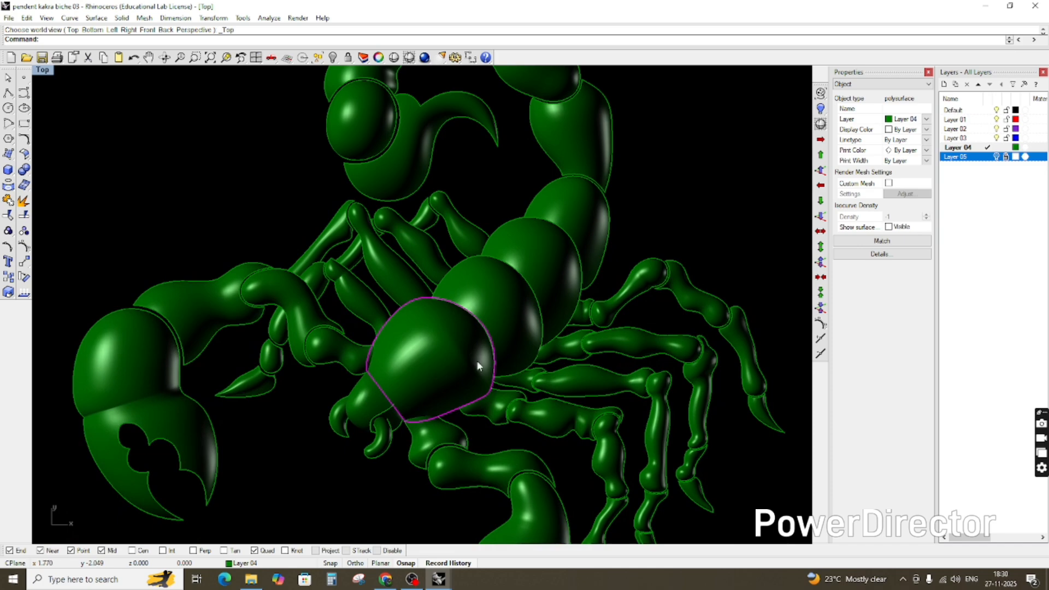
Step: Clear the selection and inspect the scorpion's layered segments from several tilted angles, returning to the top view
{"action": "scroll", "coordinate": [479, 364], "scroll_direction": "down", "scroll_amount": 6}
{"action": "right_click_drag", "start_coordinate": [552, 377], "coordinate": [462, 218], "text": "ctrl+shift"}
{"action": "scroll", "coordinate": [453, 276], "scroll_direction": "up", "scroll_amount": 5}
{"action": "right_click_drag", "start_coordinate": [453, 276], "coordinate": [467, 224], "text": "ctrl+shift"}
{"action": "key", "text": "Escape"}
{"action": "right_click_drag", "start_coordinate": [164, 306], "coordinate": [402, 344], "text": "ctrl+shift"}
{"action": "scroll", "coordinate": [382, 344], "scroll_direction": "down", "scroll_amount": 6}
{"action": "right_click_drag", "start_coordinate": [279, 341], "coordinate": [447, 309], "text": "ctrl+shift"}
{"action": "scroll", "coordinate": [446, 310], "scroll_direction": "up", "scroll_amount": 6}
{"action": "key", "text": "ctrl+F1"}
{"action": "scroll", "coordinate": [447, 310], "scroll_direction": "down", "scroll_amount": 6}
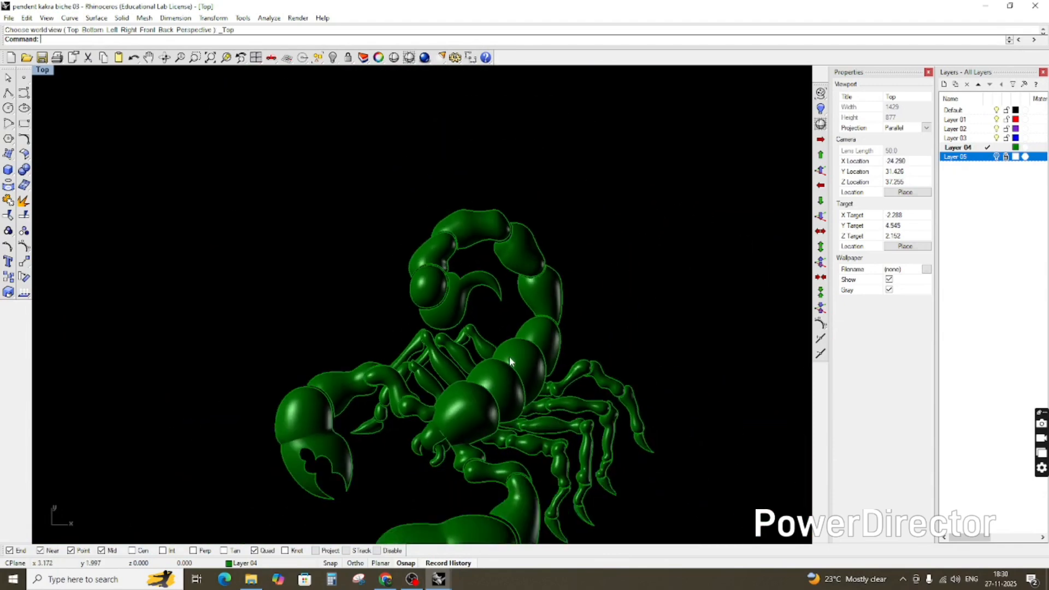
{"action": "scroll", "coordinate": [538, 320], "scroll_direction": "up", "scroll_amount": 4}
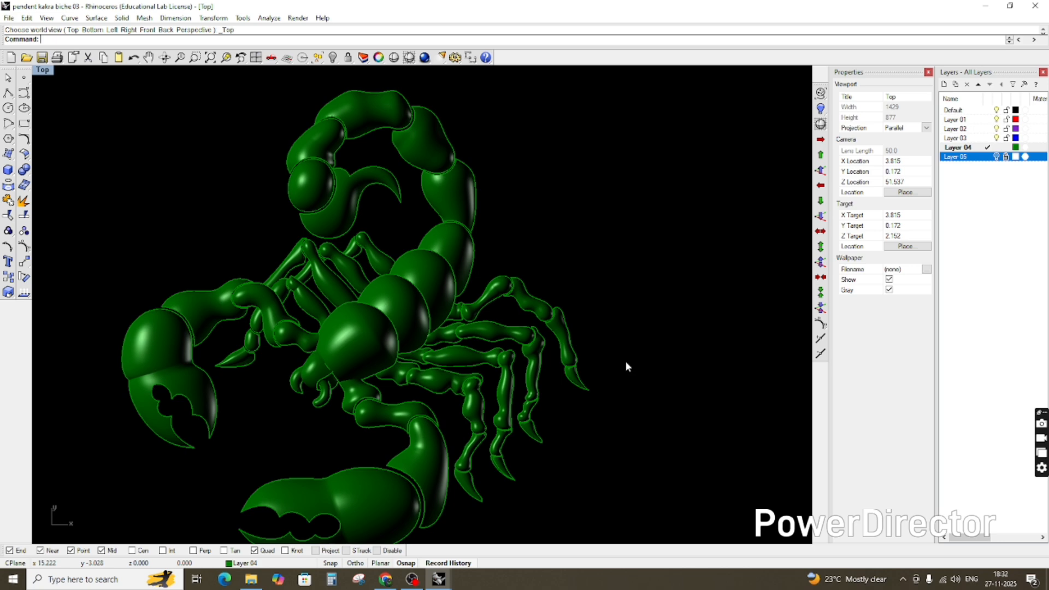
{"action": "left_click", "coordinate": [412, 579]}
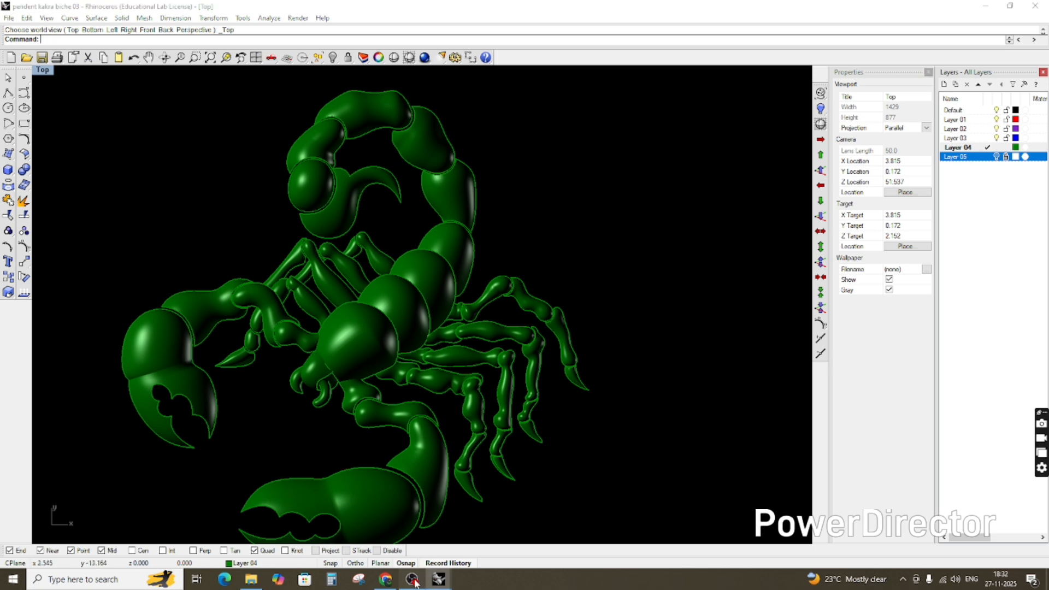